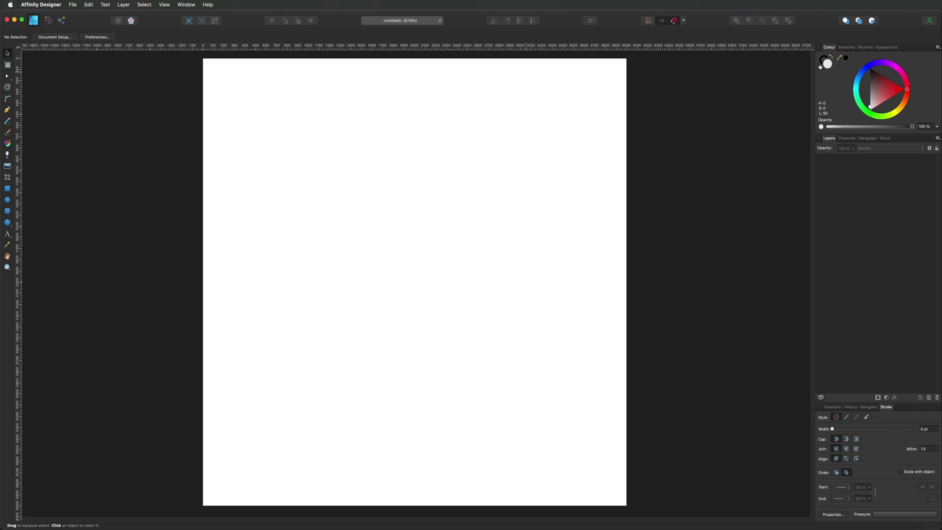
Step: Draw a large ellipse that fills most of the blank page
{"action": "scroll", "coordinate": [597, 208], "scroll_direction": "down", "scroll_amount": 1}
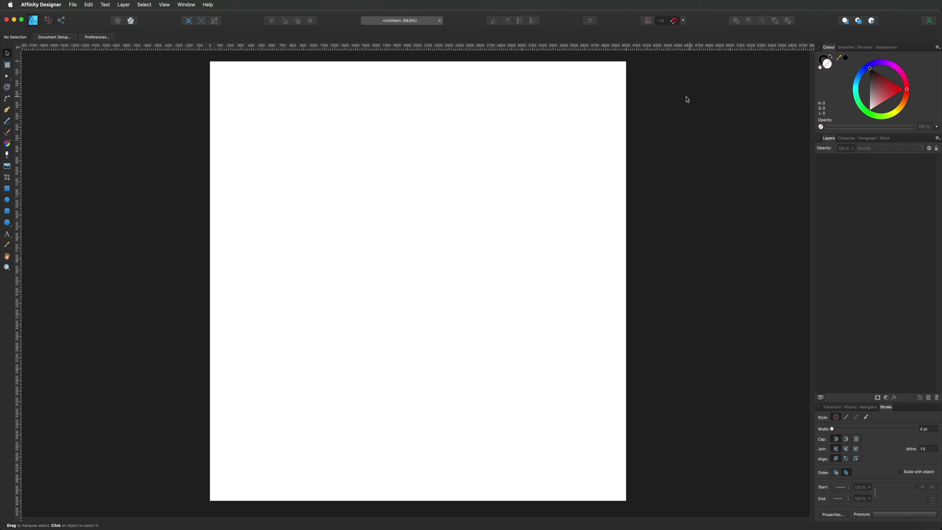
{"action": "left_click", "coordinate": [7, 201]}
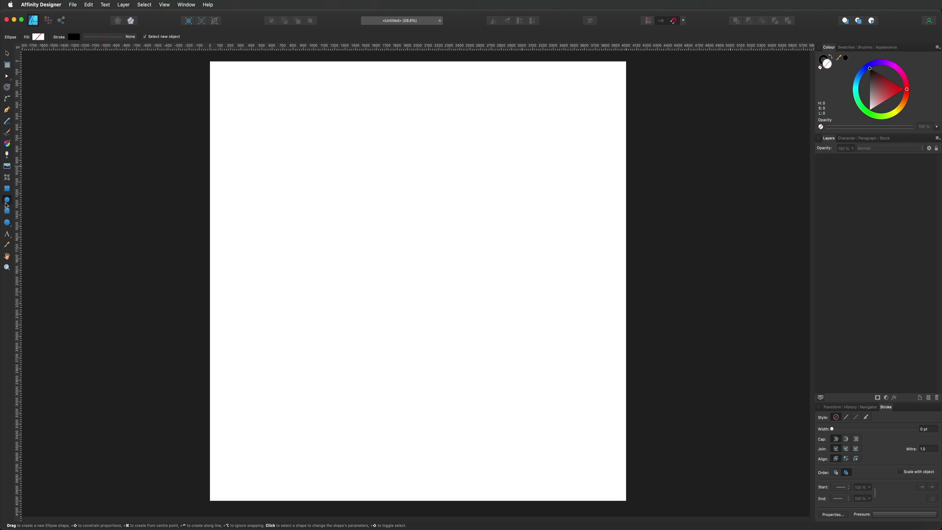
{"action": "left_click_drag", "start_coordinate": [231, 87], "coordinate": [542, 510]}
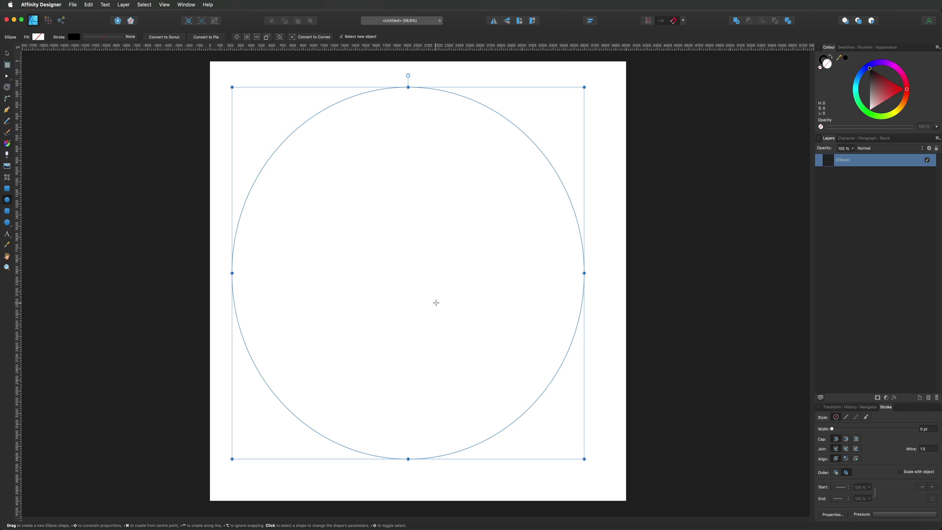
Step: Apply a linear gradient fill to the ellipse, running diagonally from its upper left to its lower right
{"action": "left_click", "coordinate": [7, 144]}
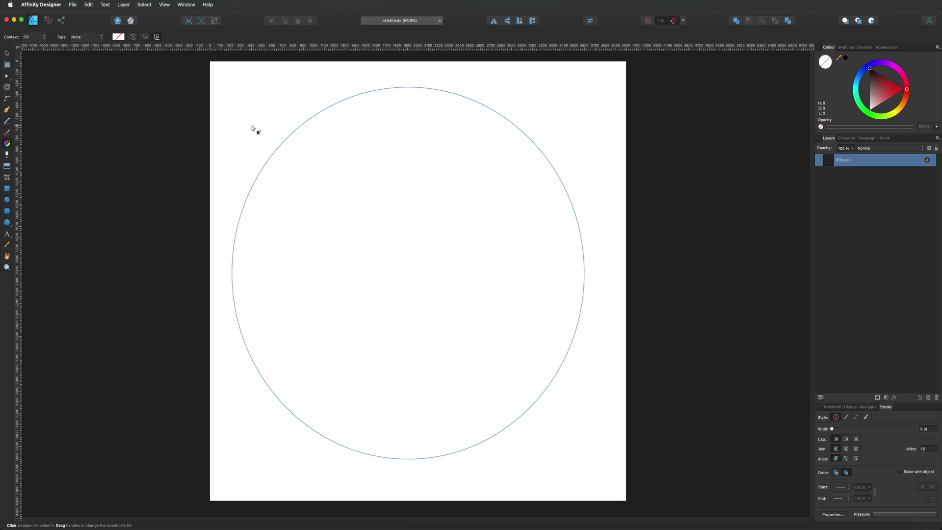
{"action": "left_click_drag", "start_coordinate": [242, 88], "coordinate": [576, 90]}
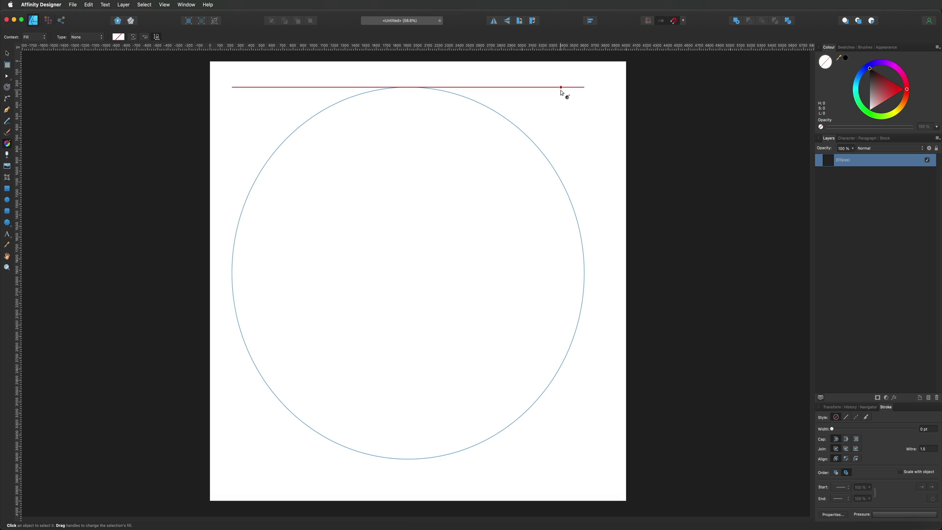
{"action": "left_click_drag", "start_coordinate": [418, 76], "coordinate": [420, 76]}
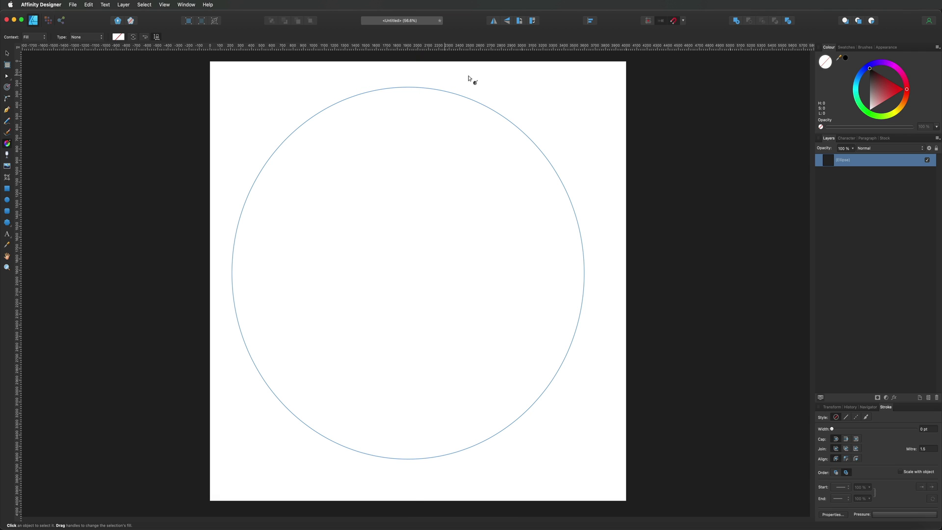
{"action": "left_click_drag", "start_coordinate": [559, 88], "coordinate": [306, 408]}
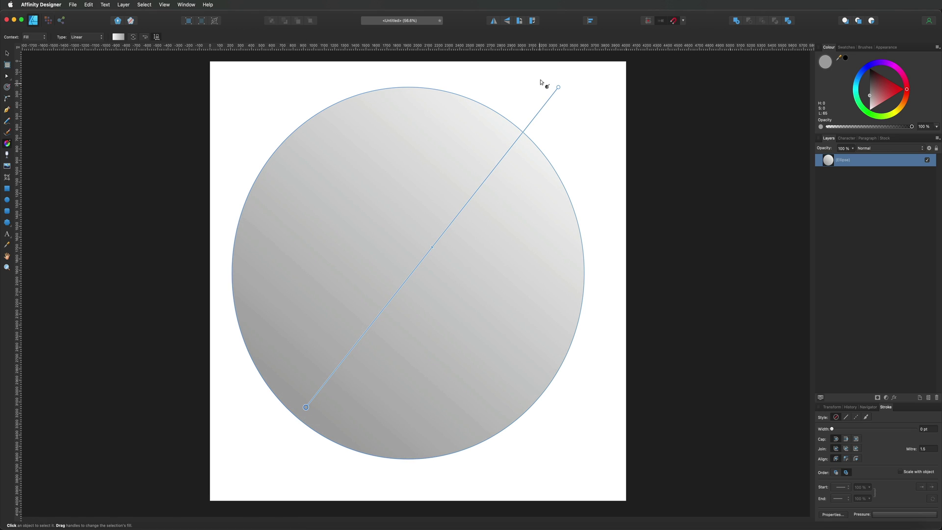
{"action": "left_click_drag", "start_coordinate": [557, 87], "coordinate": [277, 93]}
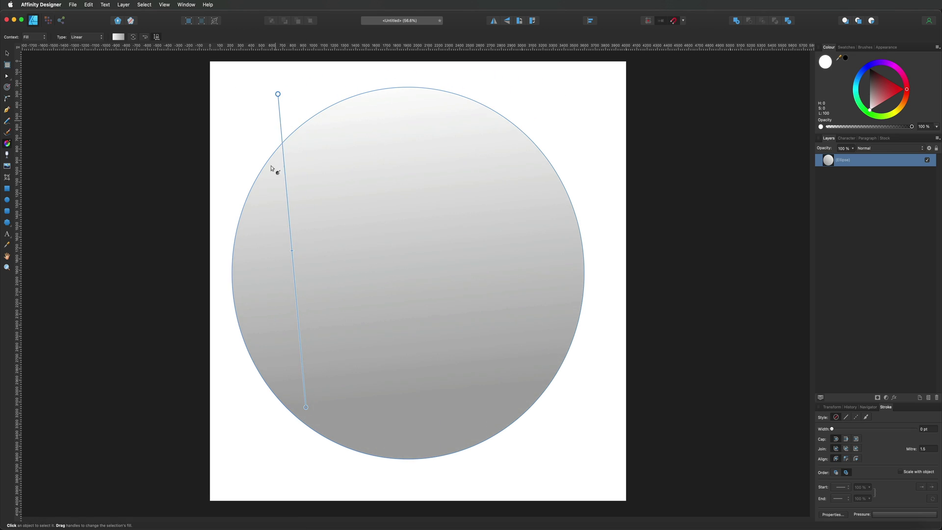
{"action": "left_click_drag", "start_coordinate": [306, 408], "coordinate": [539, 429]}
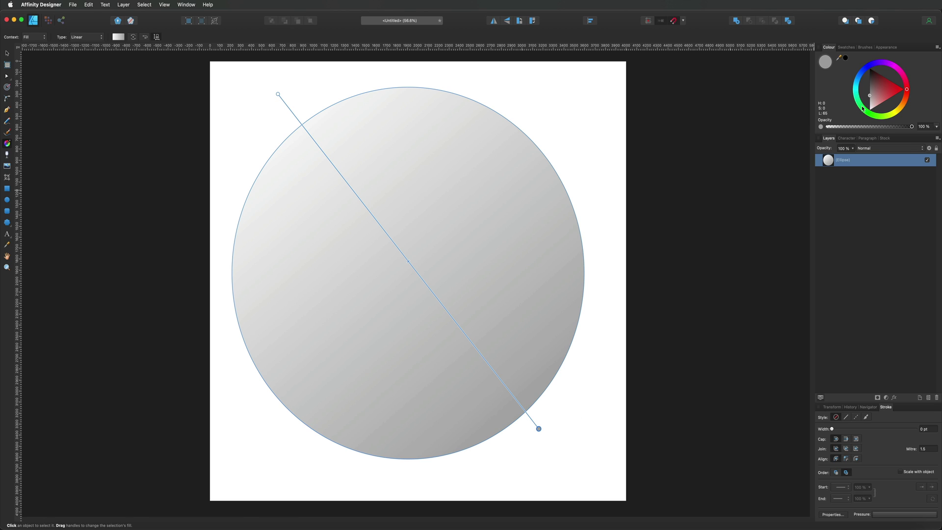
Step: Colour the gradient's lower-right end stop bright green and its upper-left start stop magenta (H 315, S 100, L 50)
{"action": "left_click", "coordinate": [862, 108]}
{"action": "left_click", "coordinate": [278, 93]}
{"action": "left_click", "coordinate": [899, 73]}
{"action": "left_click_drag", "start_coordinate": [900, 72], "coordinate": [899, 71]}
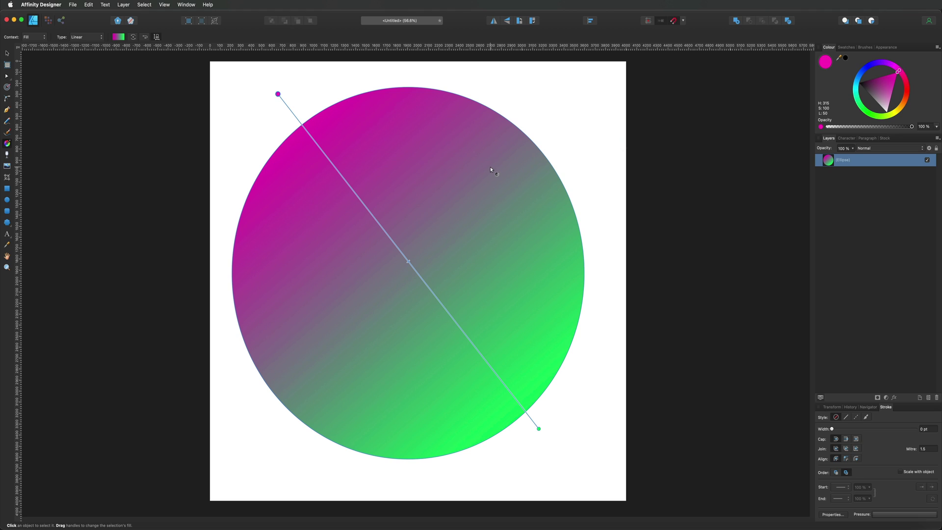
Step: Insert two extra stops in the ellipse's gradient, at about 24% and 72%
{"action": "left_click", "coordinate": [120, 39]}
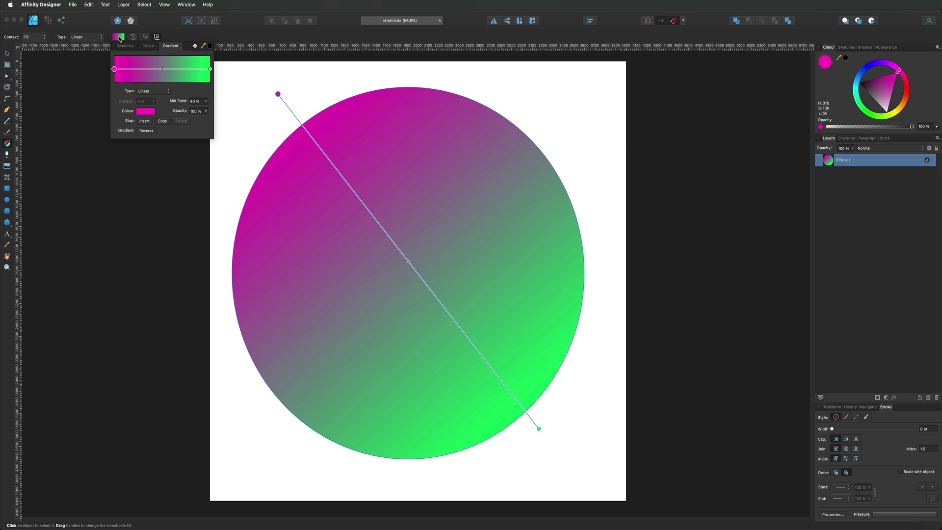
{"action": "left_click", "coordinate": [138, 69]}
{"action": "left_click", "coordinate": [183, 70]}
Step: Recolour the gradient's start stop light pink (H 315, S 58, L 84) and the 24% stop yellow-green
{"action": "left_click", "coordinate": [114, 69]}
{"action": "left_click", "coordinate": [142, 112]}
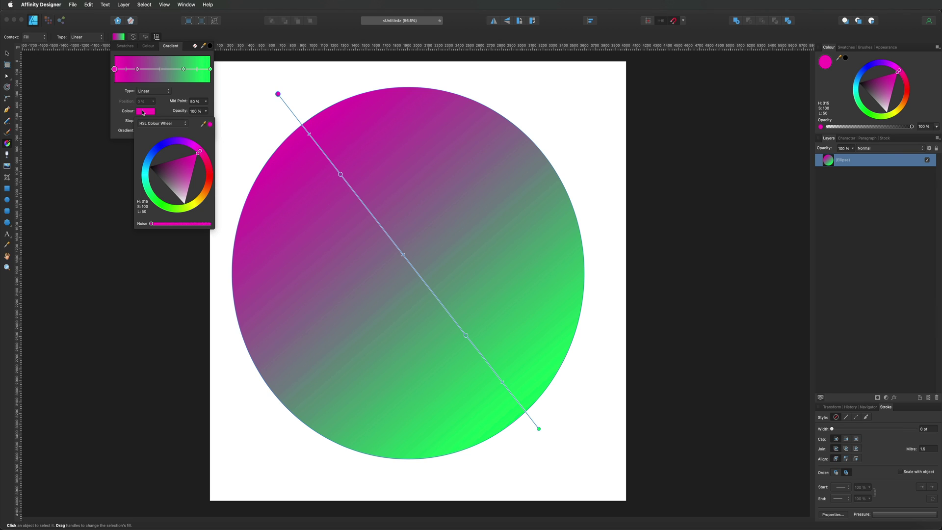
{"action": "left_click_drag", "start_coordinate": [169, 162], "coordinate": [188, 189]}
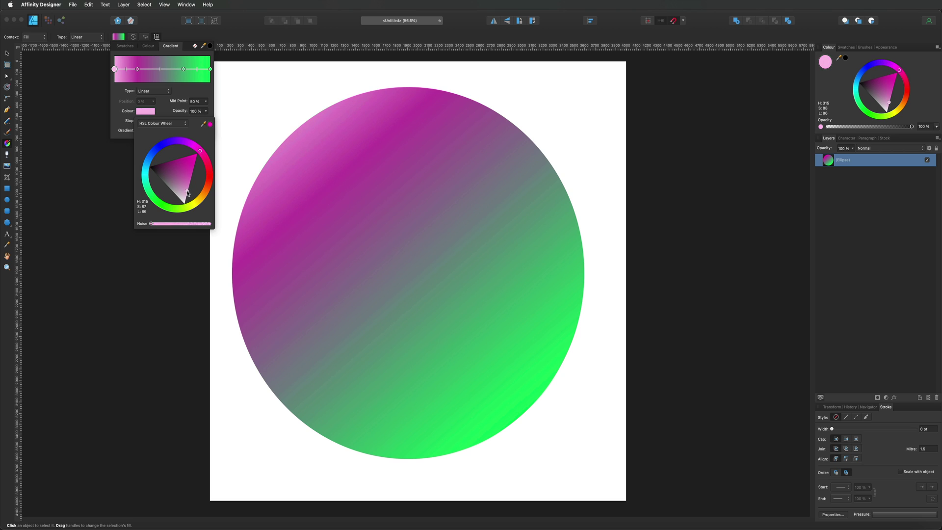
{"action": "left_click", "coordinate": [137, 69]}
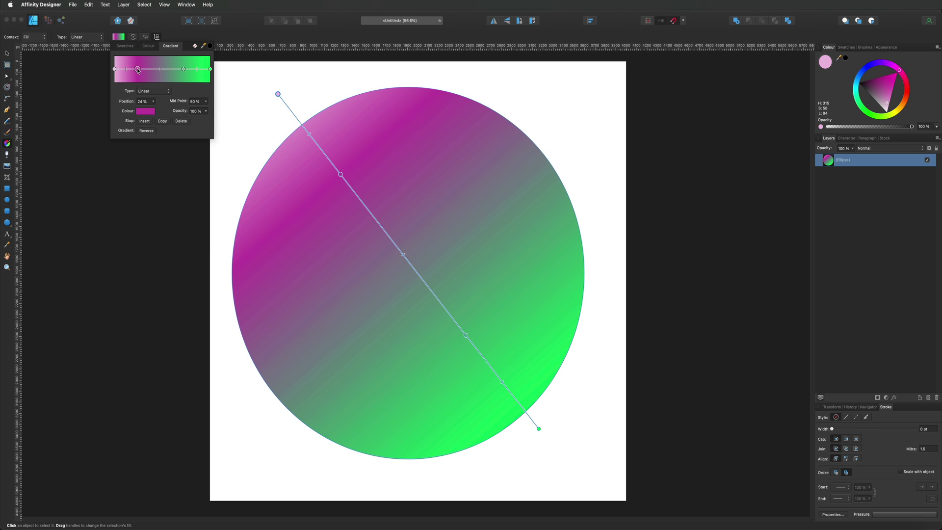
{"action": "left_click", "coordinate": [150, 112]}
{"action": "left_click", "coordinate": [192, 208]}
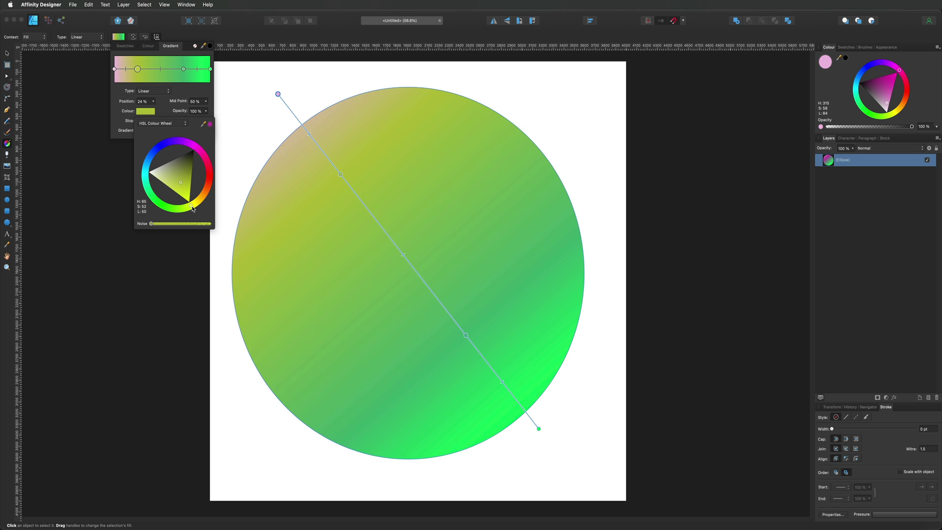
Step: Recolour the gradient's 72% stop blue and its end stop light grey (H 32, S 0, L 72)
{"action": "left_click", "coordinate": [183, 69]}
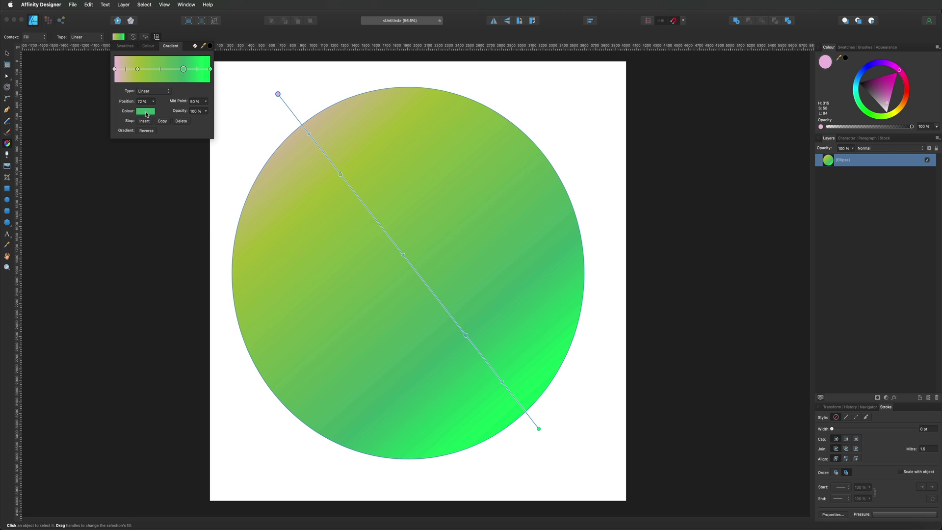
{"action": "left_click", "coordinate": [145, 112]}
{"action": "left_click_drag", "start_coordinate": [144, 178], "coordinate": [147, 165]}
{"action": "left_click", "coordinate": [211, 69]}
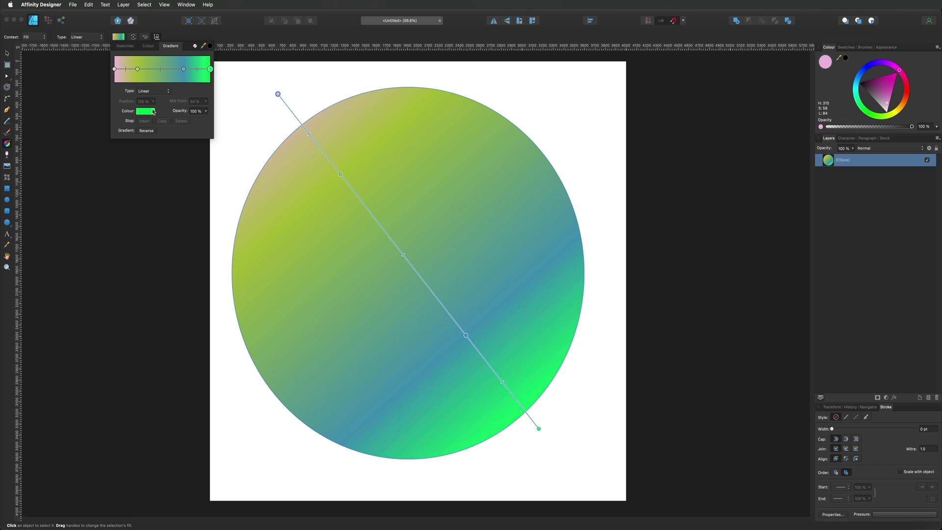
{"action": "left_click", "coordinate": [153, 111]}
{"action": "left_click", "coordinate": [205, 192]}
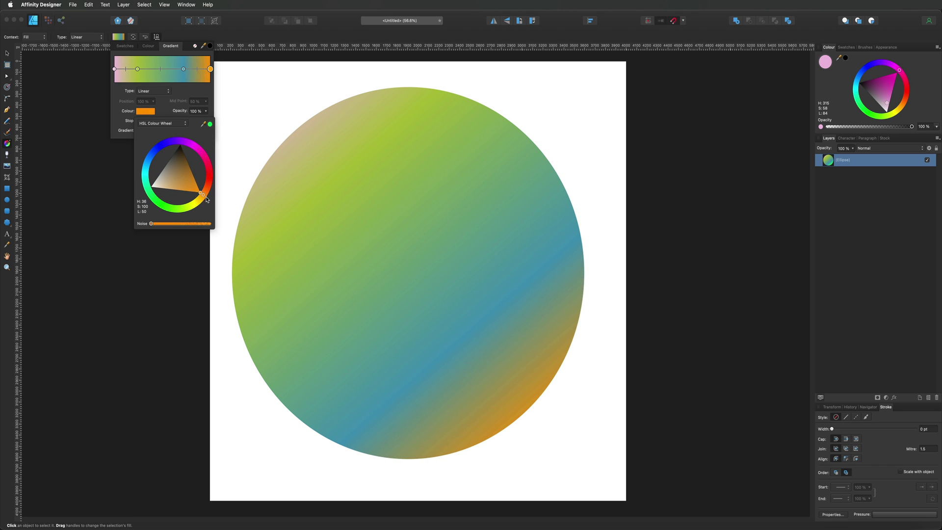
{"action": "left_click_drag", "start_coordinate": [180, 182], "coordinate": [158, 176]}
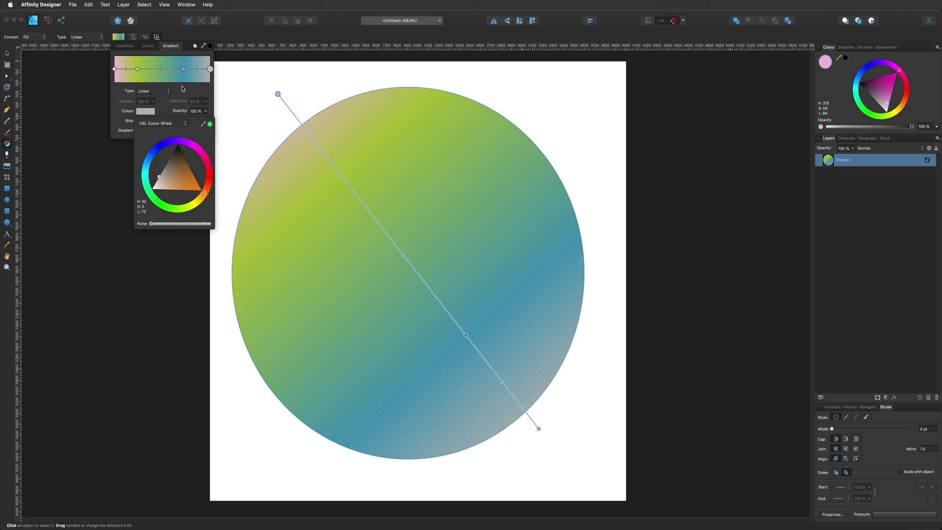
{"action": "left_click", "coordinate": [185, 92]}
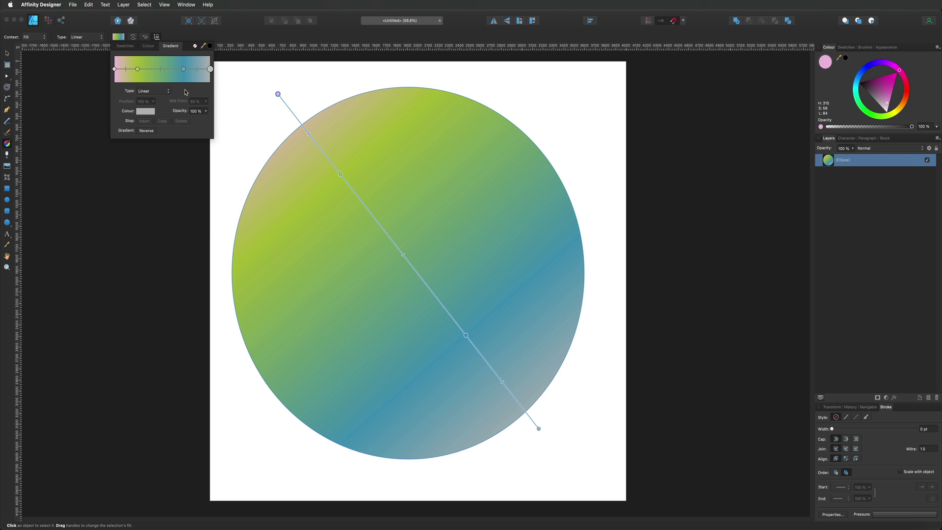
Step: Try the Elliptical, Radial and Conical gradient types on the ellipse and return the type to Linear
{"action": "left_click", "coordinate": [141, 92]}
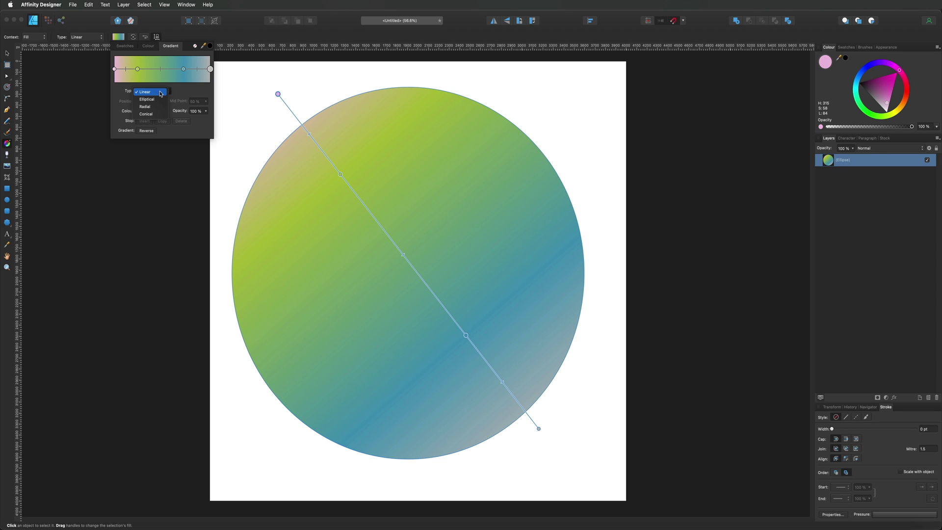
{"action": "left_click", "coordinate": [158, 99]}
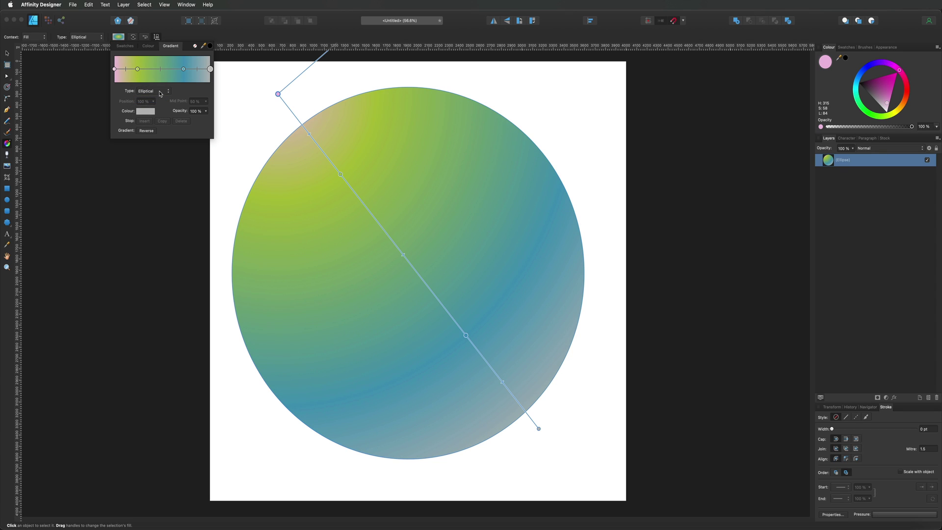
{"action": "left_click", "coordinate": [160, 92]}
{"action": "left_click", "coordinate": [160, 99]}
{"action": "left_click", "coordinate": [162, 92]}
{"action": "left_click", "coordinate": [163, 102]}
{"action": "left_click", "coordinate": [161, 91]}
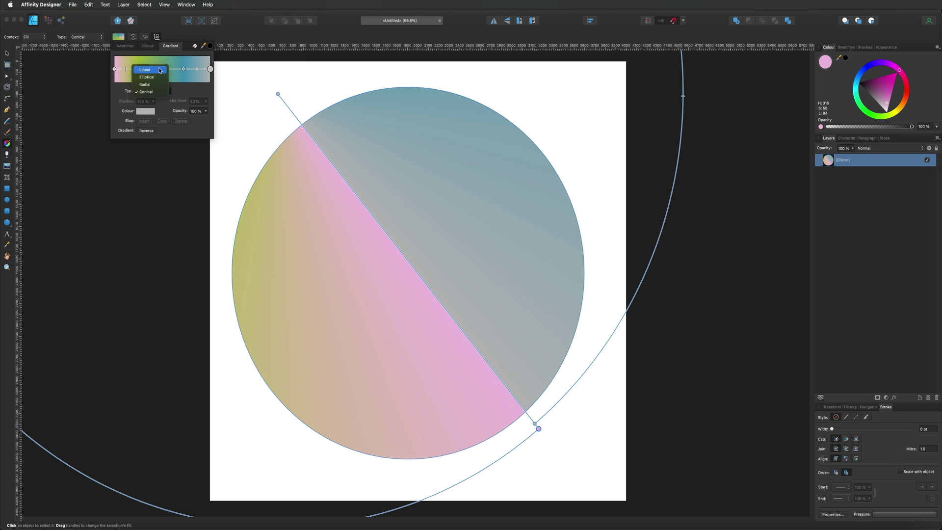
{"action": "left_click", "coordinate": [160, 70]}
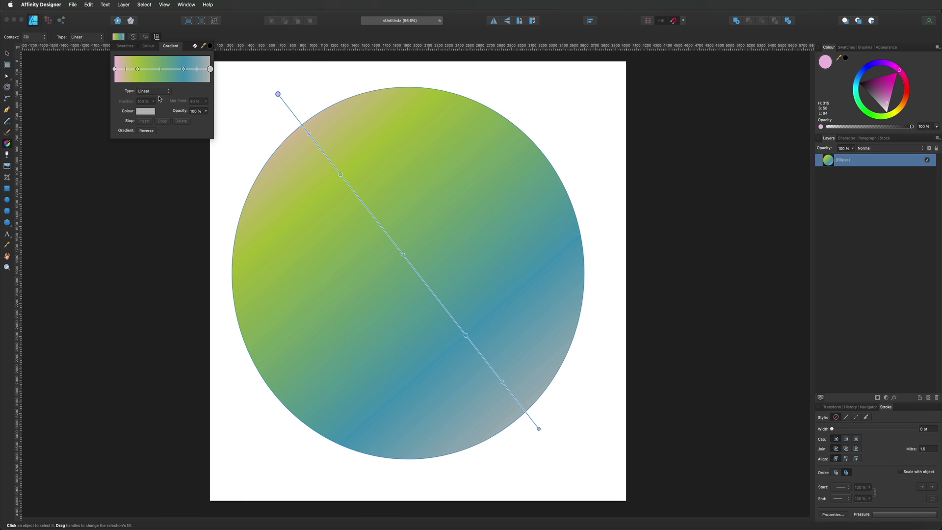
Step: Try the gradient's start stop at 0% opacity and restore it to 100%
{"action": "left_click", "coordinate": [114, 69]}
{"action": "left_click", "coordinate": [206, 111]}
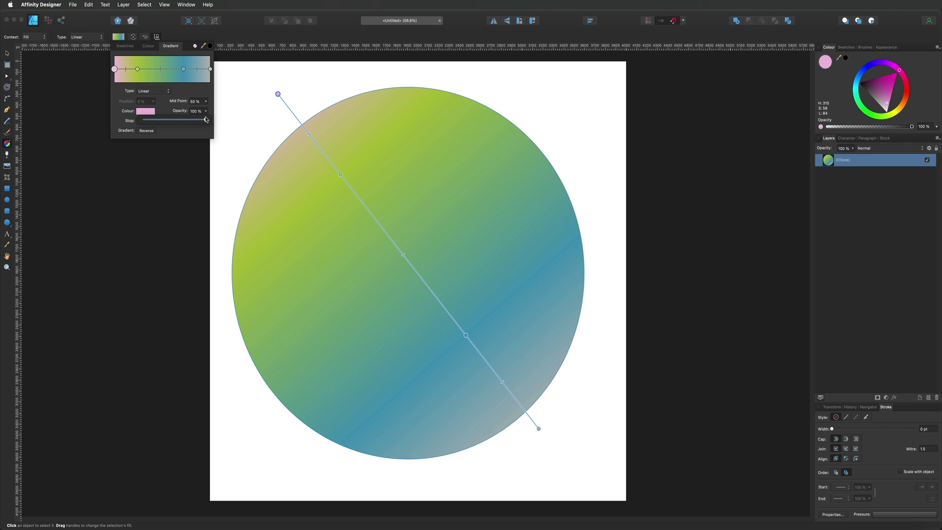
{"action": "left_click_drag", "start_coordinate": [206, 120], "coordinate": [141, 122]}
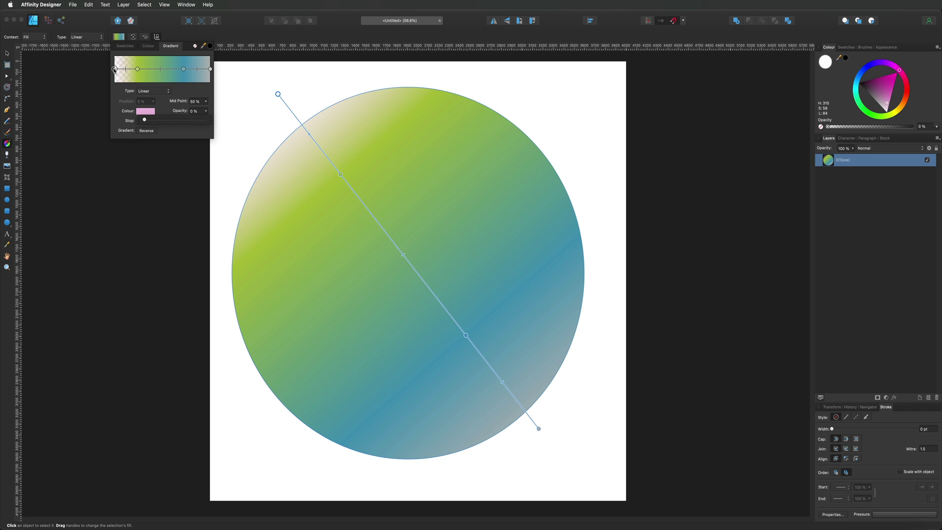
{"action": "left_click_drag", "start_coordinate": [145, 122], "coordinate": [205, 120]}
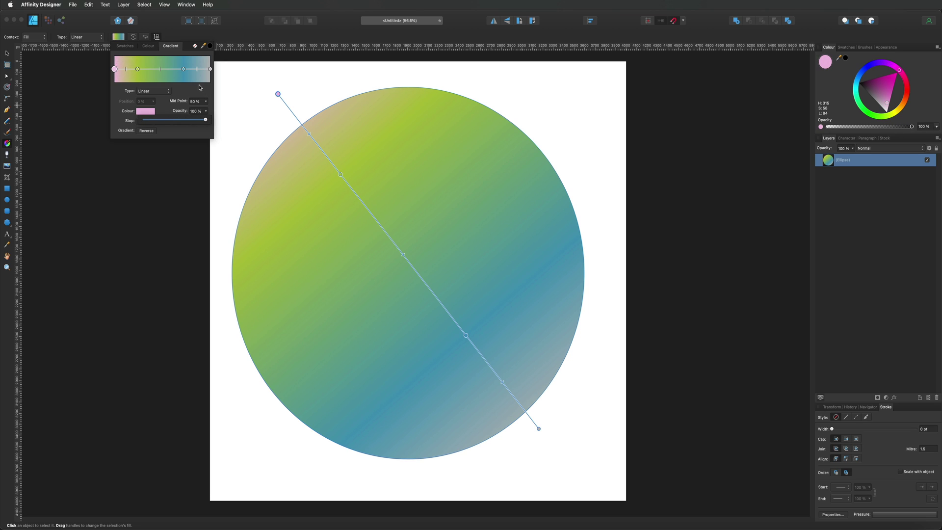
Step: Reverse the ellipse's gradient and deselect the shape
{"action": "left_click", "coordinate": [146, 131]}
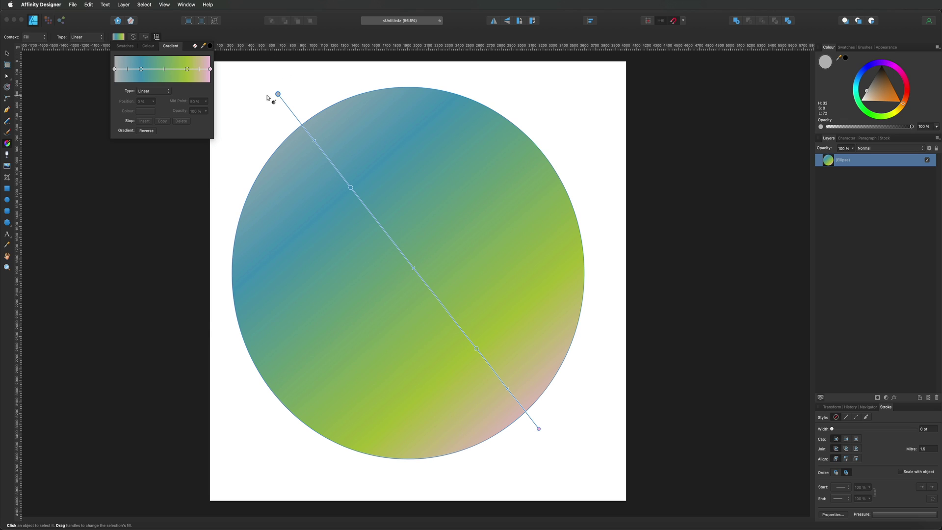
{"action": "left_click", "coordinate": [172, 32]}
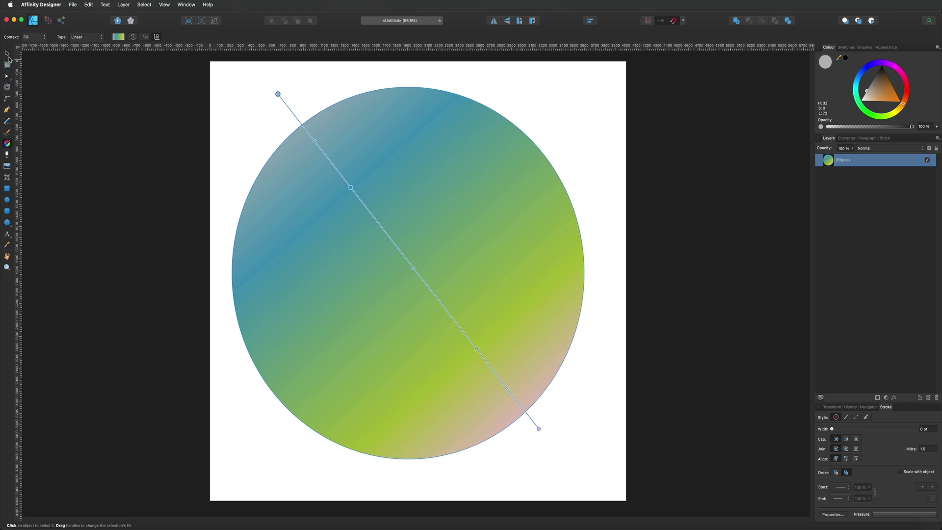
{"action": "left_click", "coordinate": [7, 54]}
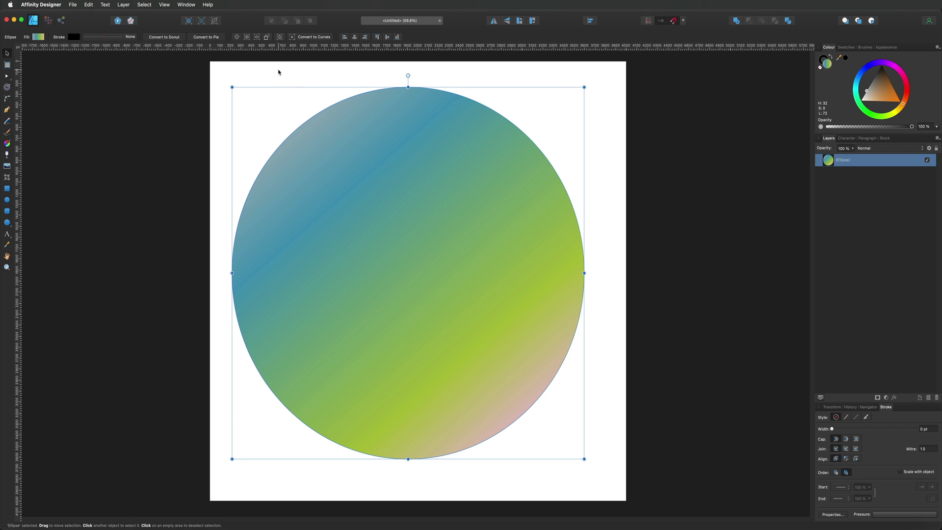
{"action": "left_click", "coordinate": [278, 72]}
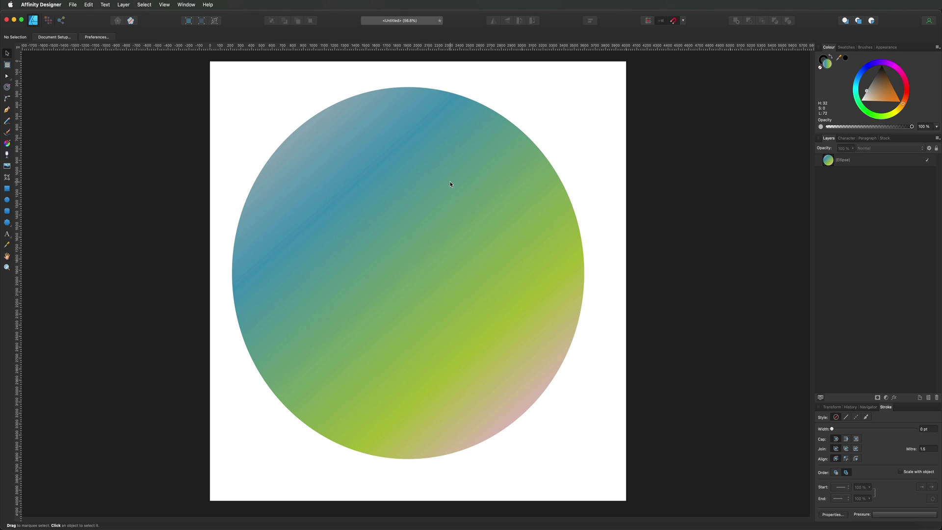
Step: Duplicate the ellipse and scale the copy down to about three quarters of its size, keeping its lower-left corner fixed
{"action": "left_click", "coordinate": [424, 183]}
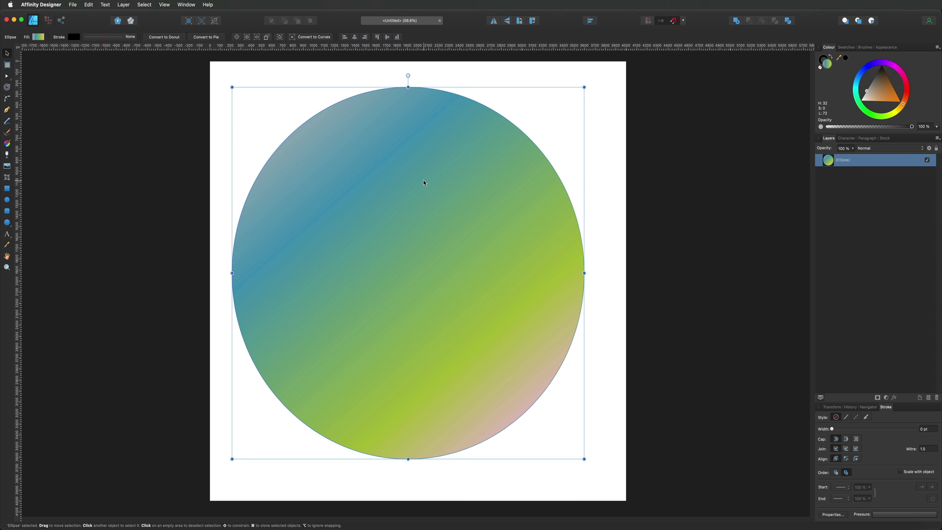
{"action": "key", "text": "super+j"}
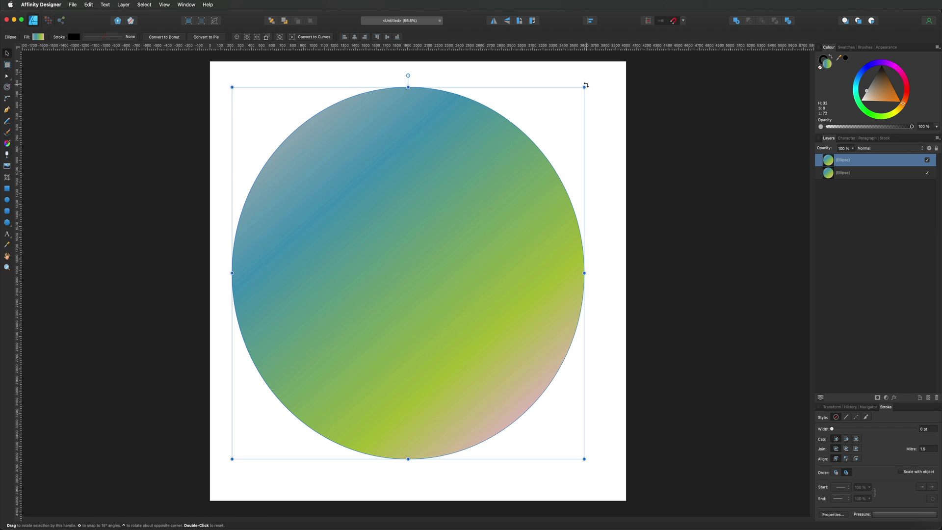
{"action": "left_click_drag", "start_coordinate": [585, 86], "coordinate": [498, 178]}
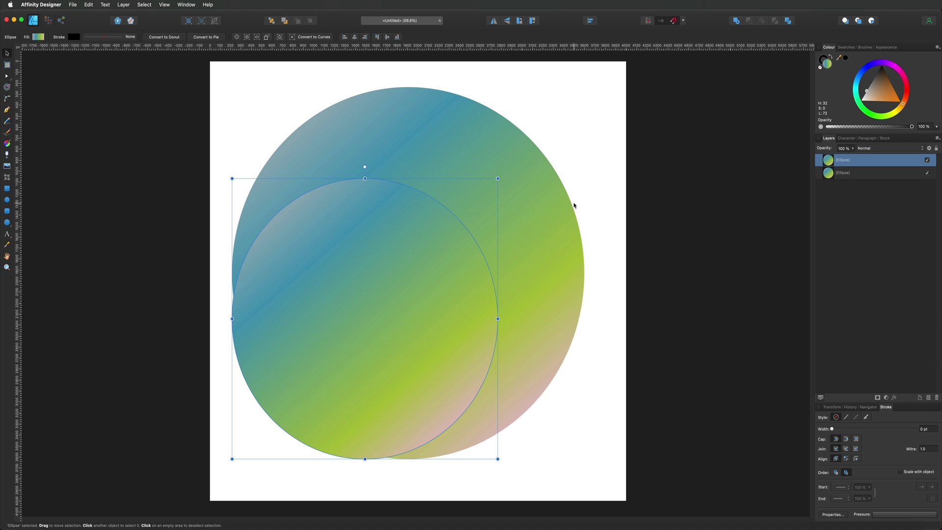
Step: Nest the smaller ellipse inside the larger one so it is clipped, and move it toward the larger ellipse's lower-right edge
{"action": "left_click", "coordinate": [572, 205]}
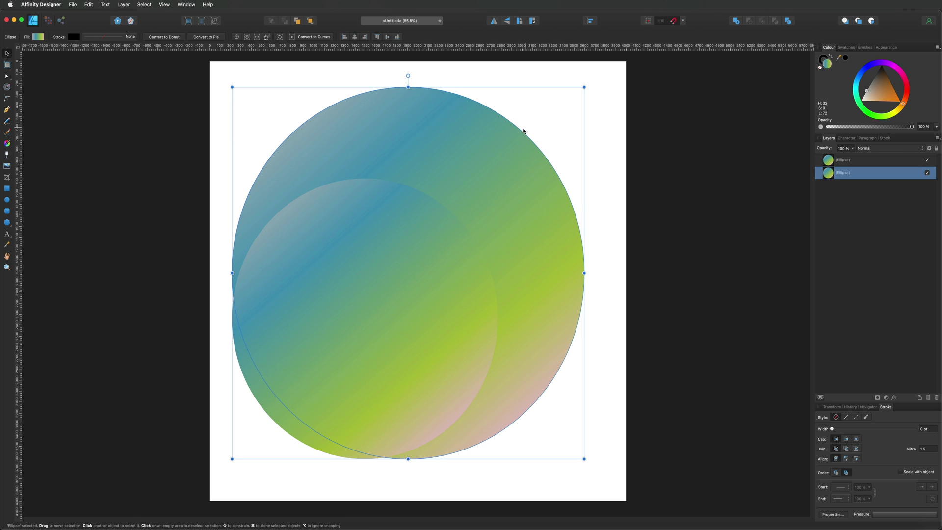
{"action": "left_click", "coordinate": [843, 161]}
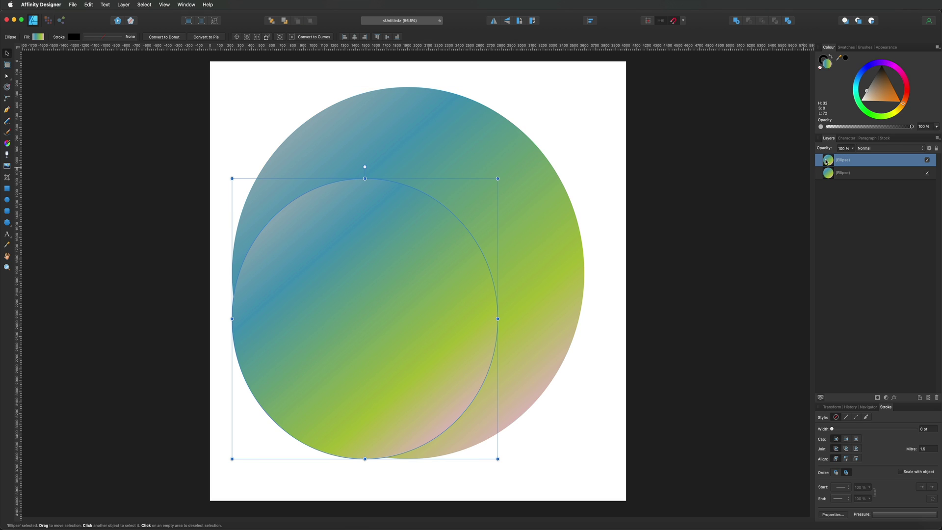
{"action": "left_click_drag", "start_coordinate": [827, 161], "coordinate": [823, 184]}
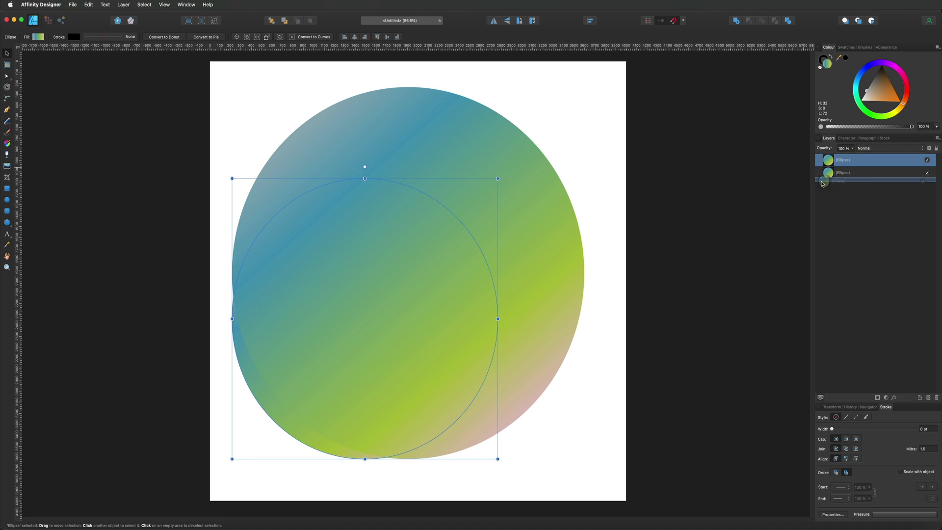
{"action": "left_click_drag", "start_coordinate": [823, 184], "coordinate": [905, 182]}
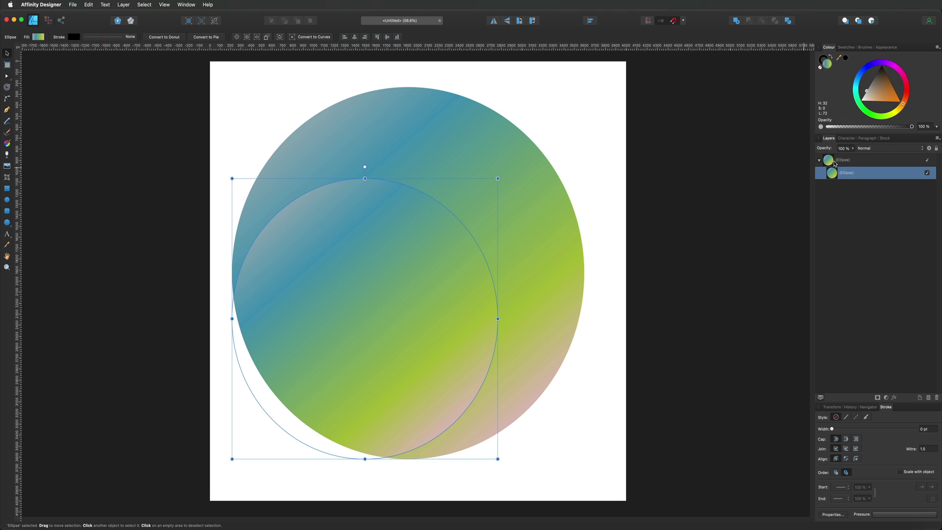
{"action": "left_click_drag", "start_coordinate": [354, 324], "coordinate": [469, 343]}
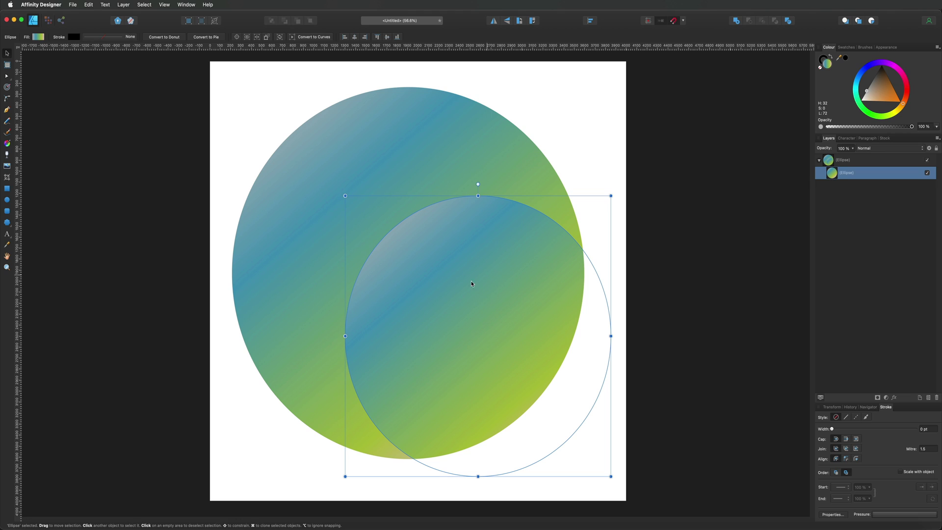
Step: Delete the blue and green middle stops from the nested ellipse's gradient
{"action": "left_click", "coordinate": [7, 143]}
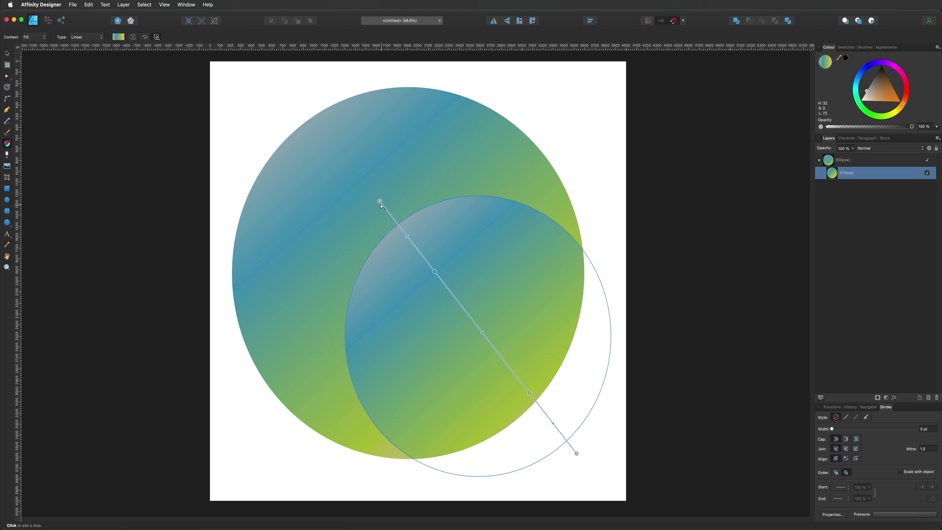
{"action": "left_click", "coordinate": [118, 37]}
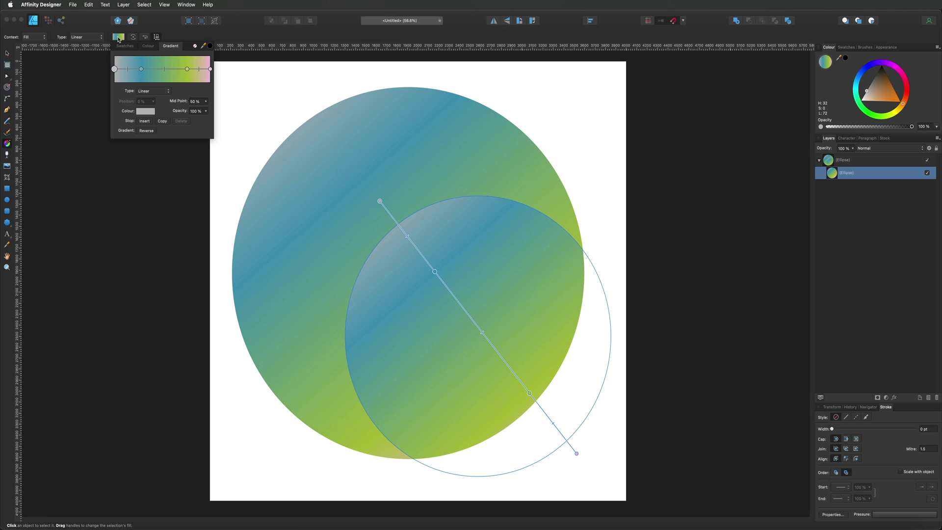
{"action": "left_click", "coordinate": [141, 69]}
{"action": "key", "text": "Delete"}
{"action": "left_click_drag", "start_coordinate": [187, 70], "coordinate": [160, 69]}
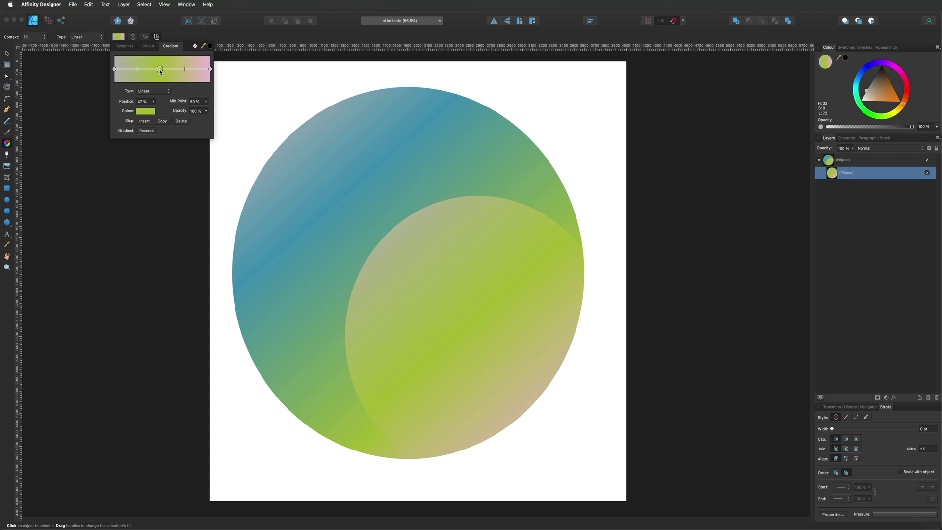
{"action": "key", "text": "Delete"}
Step: Set the start stop of the nested ellipse's gradient to pink (H 319, S 100, L 76)
{"action": "left_click", "coordinate": [115, 69]}
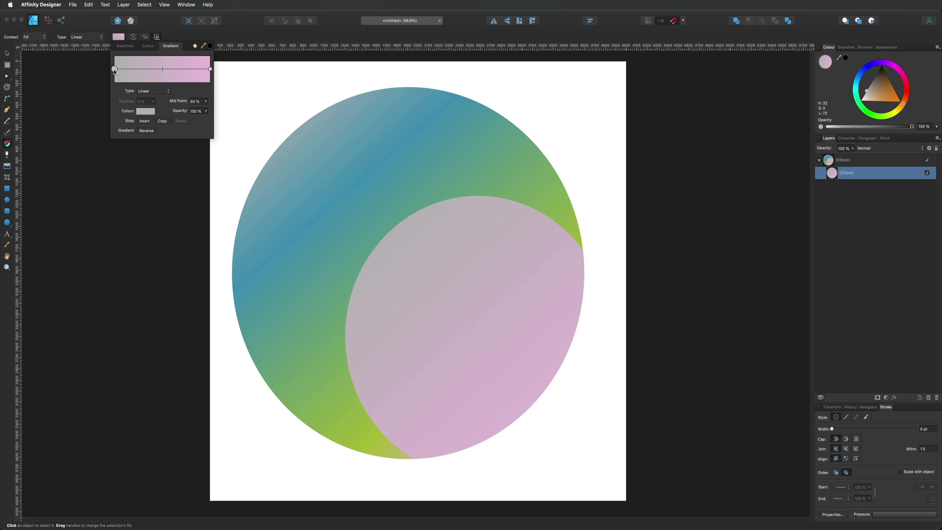
{"action": "left_click", "coordinate": [142, 112]}
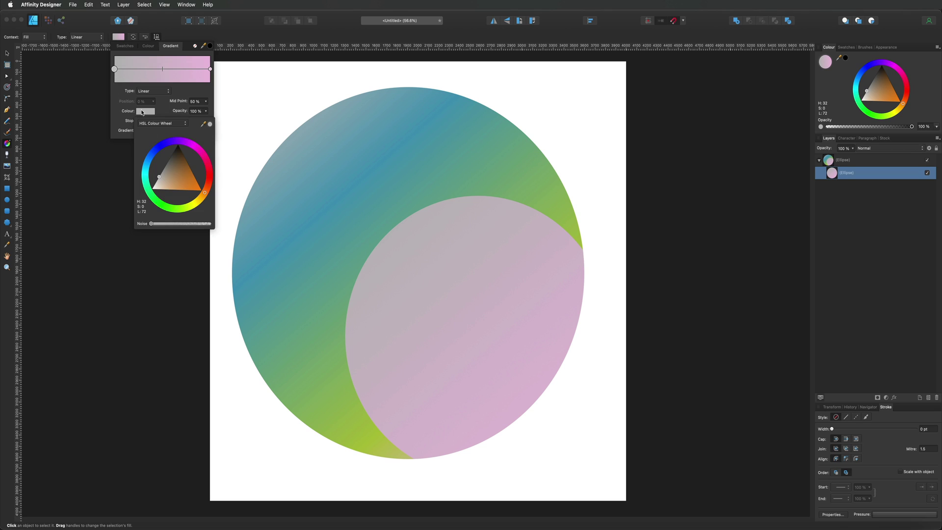
{"action": "left_click", "coordinate": [201, 154]}
{"action": "left_click_drag", "start_coordinate": [198, 165], "coordinate": [191, 182]}
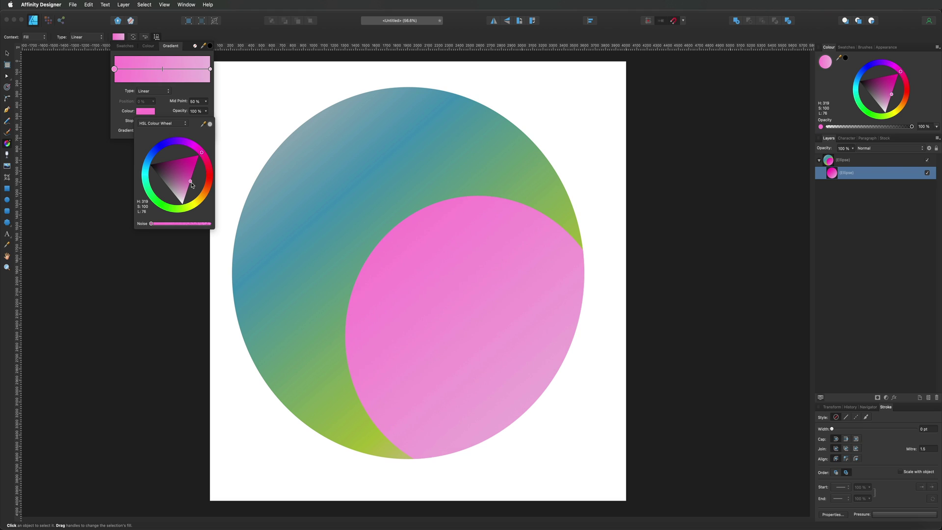
Step: Set the end stop of the nested ellipse's gradient to yellow (H 54, S 98, L 50)
{"action": "left_click", "coordinate": [211, 69]}
{"action": "left_click", "coordinate": [148, 112]}
{"action": "left_click", "coordinate": [148, 112]}
{"action": "left_click", "coordinate": [153, 113]}
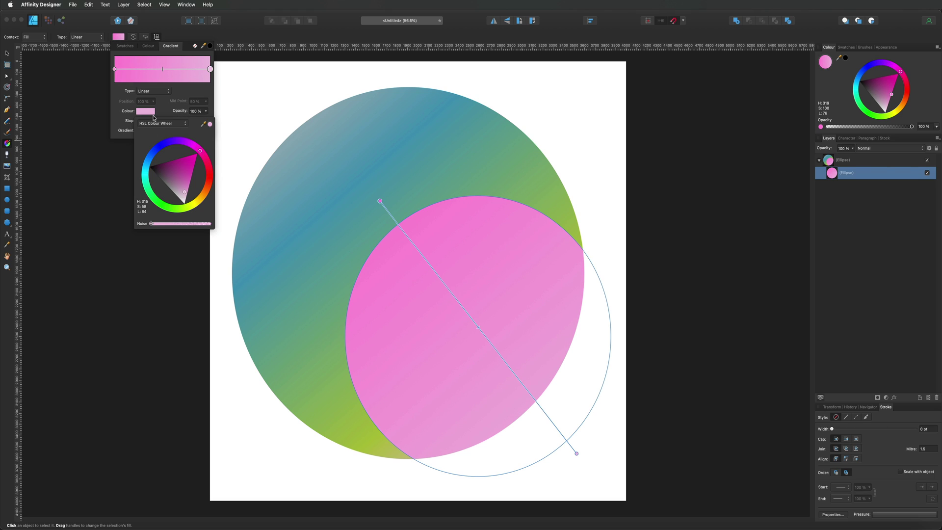
{"action": "left_click", "coordinate": [194, 207]}
{"action": "left_click_drag", "start_coordinate": [185, 198], "coordinate": [199, 207]}
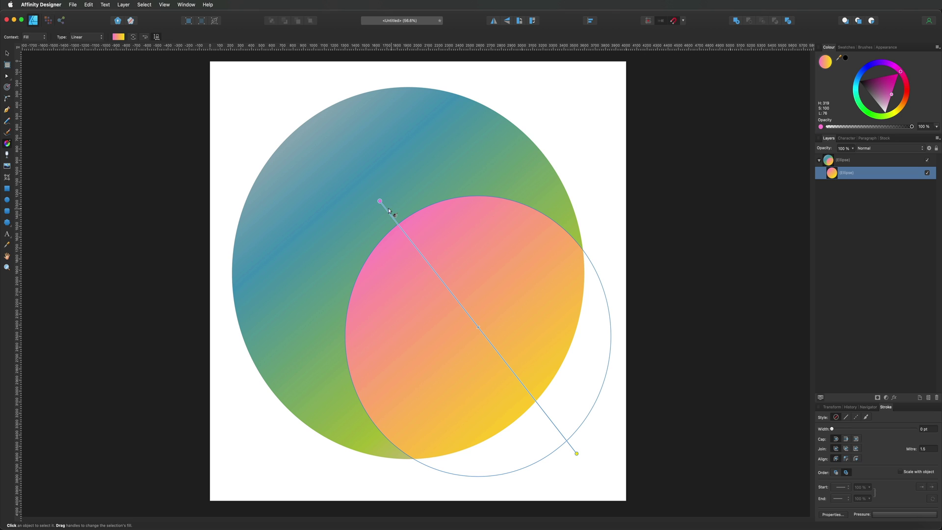
Step: Angle the pink-to-yellow gradient almost vertically, ending just below the nested ellipse, and try an extra stop before deleting it
{"action": "left_click_drag", "start_coordinate": [380, 201], "coordinate": [418, 172]}
{"action": "left_click_drag", "start_coordinate": [575, 454], "coordinate": [477, 483]}
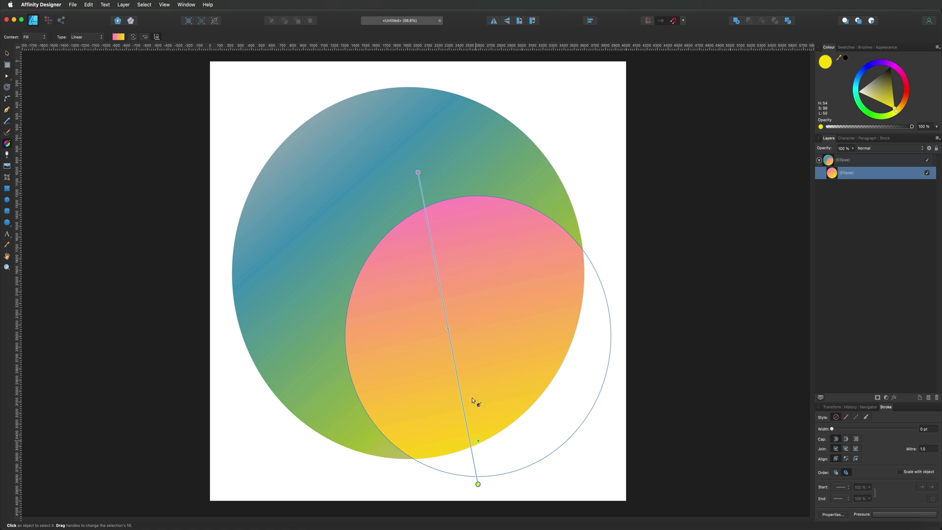
{"action": "left_click", "coordinate": [440, 283]}
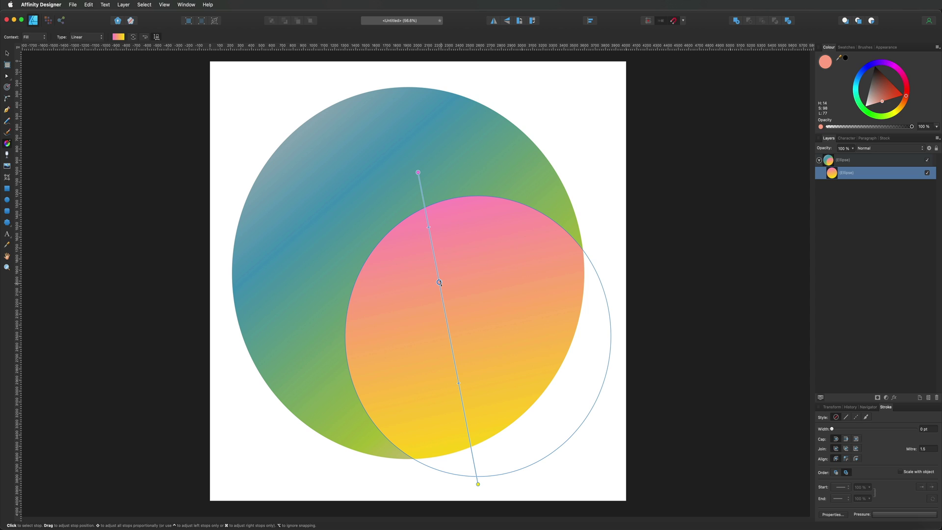
{"action": "key", "text": "Delete"}
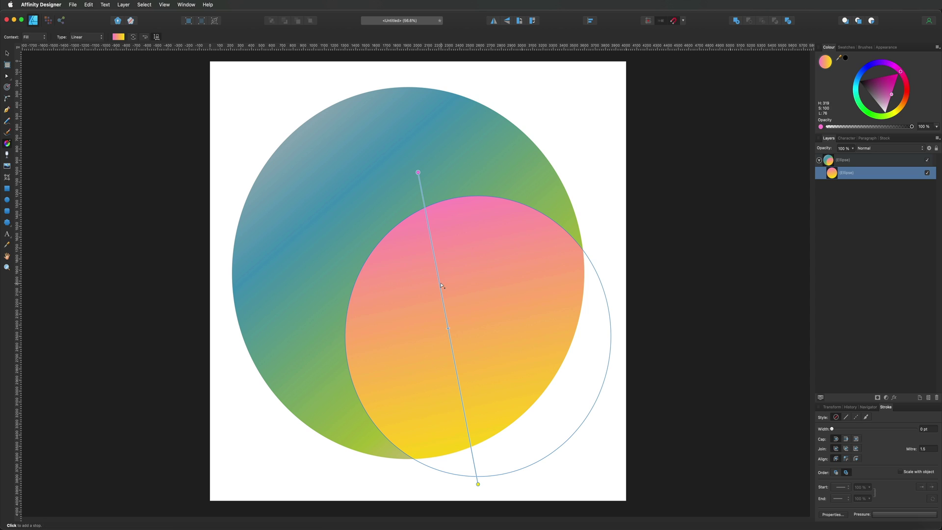
Step: Duplicate the nested ellipse, move the copy to the large ellipse's upper left, and scale it to about 84%
{"action": "left_click", "coordinate": [7, 54]}
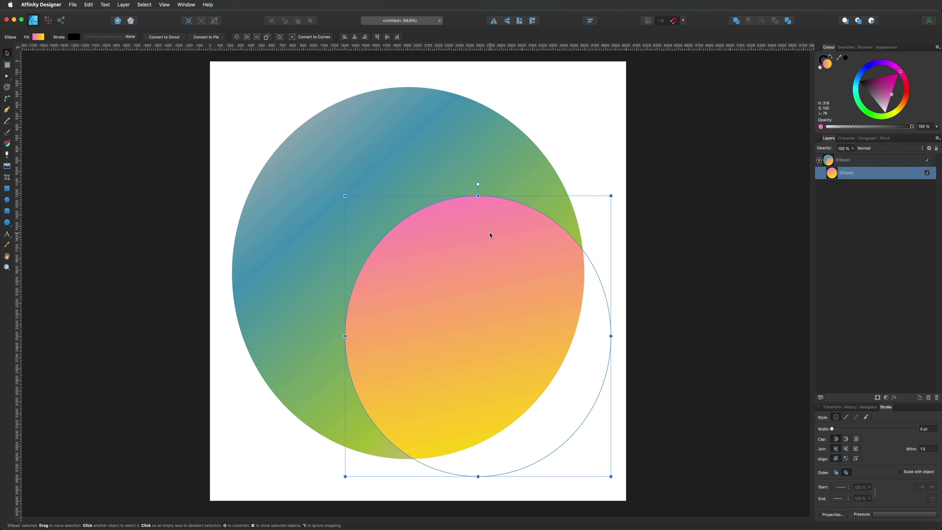
{"action": "key", "text": "super+j"}
{"action": "left_click_drag", "start_coordinate": [588, 324], "coordinate": [434, 179]}
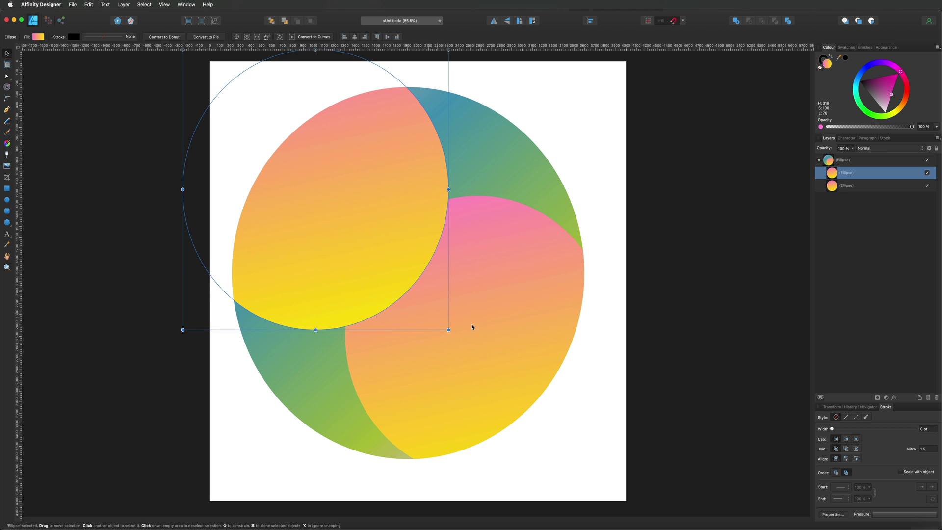
{"action": "left_click_drag", "start_coordinate": [447, 329], "coordinate": [406, 284]}
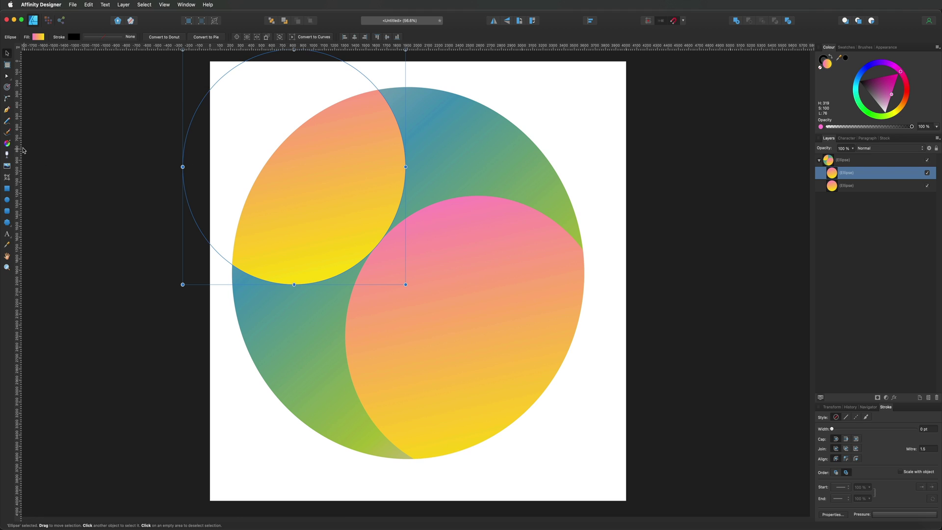
Step: Set the start stop of the copy's gradient to dark blue (H 215, S 65, L 34)
{"action": "left_click", "coordinate": [8, 144]}
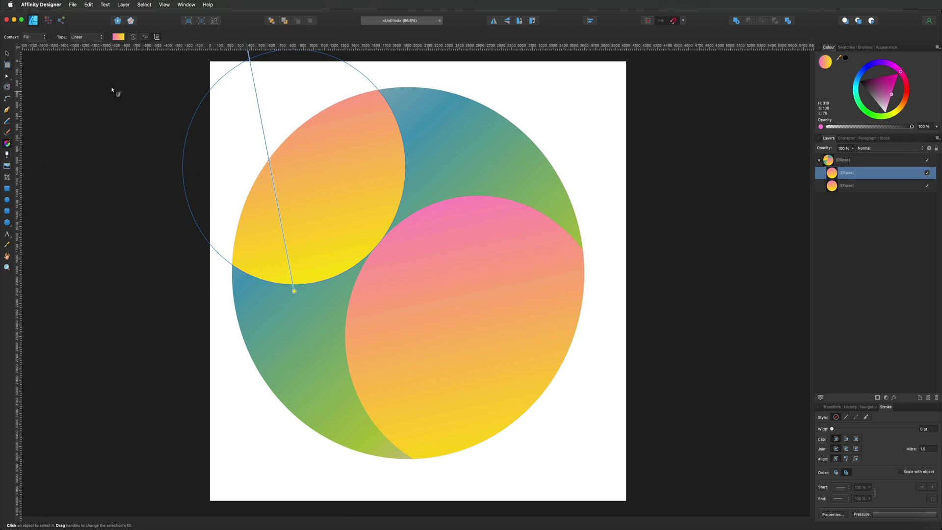
{"action": "left_click", "coordinate": [119, 37]}
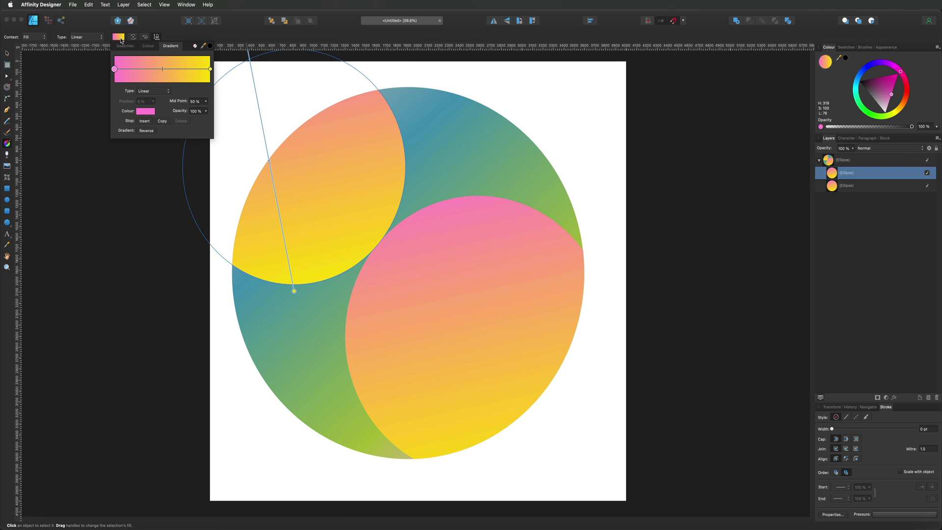
{"action": "left_click", "coordinate": [146, 110]}
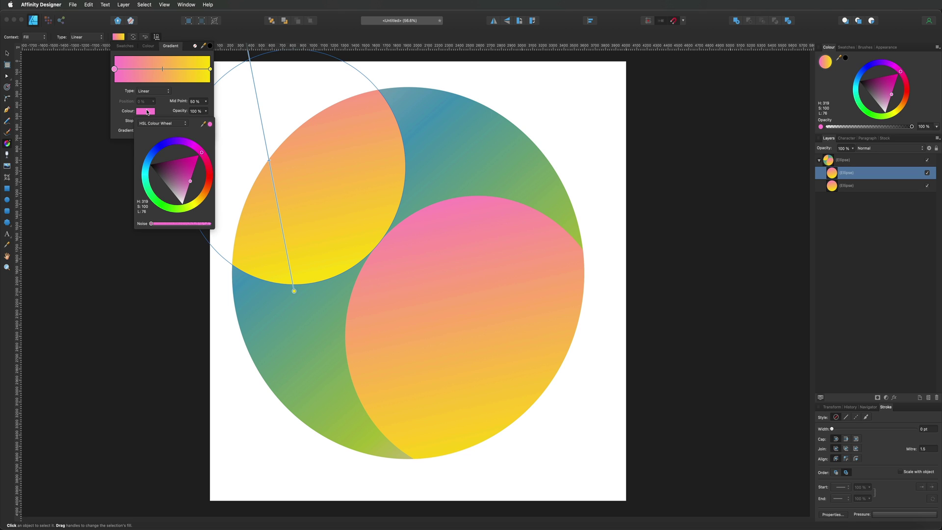
{"action": "left_click", "coordinate": [149, 158]}
{"action": "left_click", "coordinate": [173, 160]}
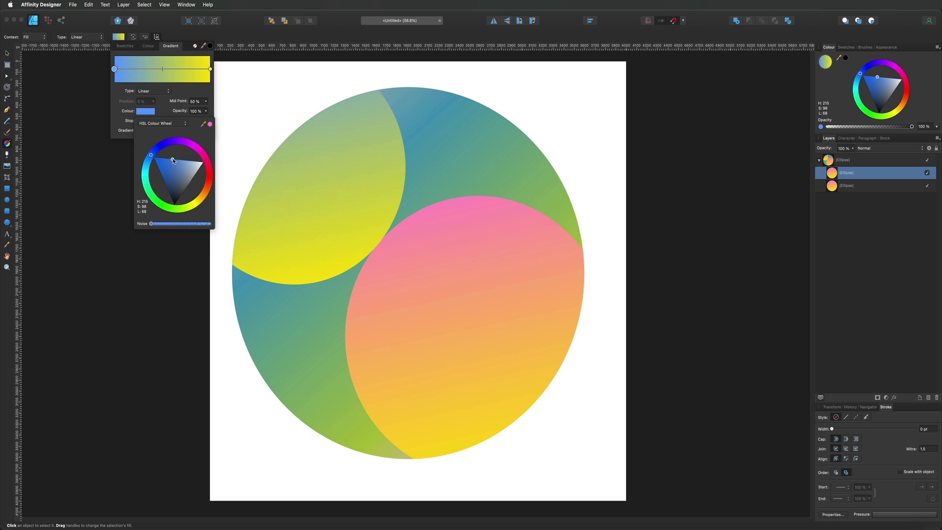
{"action": "left_click", "coordinate": [188, 176]}
{"action": "left_click_drag", "start_coordinate": [187, 177], "coordinate": [169, 180]}
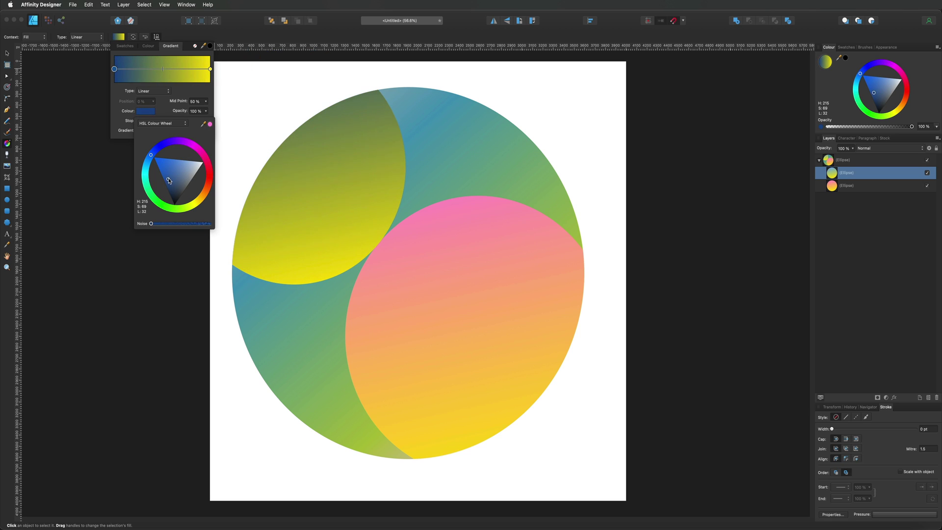
Step: Set the copy's gradient end stop to bright green (H 82, S 99, L 50) and angle the gradient toward its lower-right edge
{"action": "left_click", "coordinate": [210, 69]}
{"action": "left_click", "coordinate": [150, 112]}
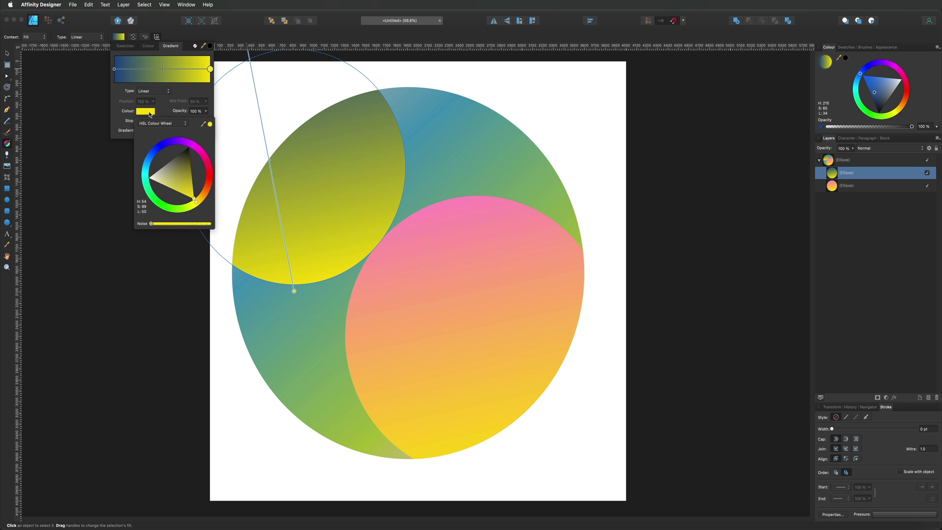
{"action": "left_click", "coordinate": [186, 211]}
{"action": "left_click_drag", "start_coordinate": [187, 212], "coordinate": [182, 214]}
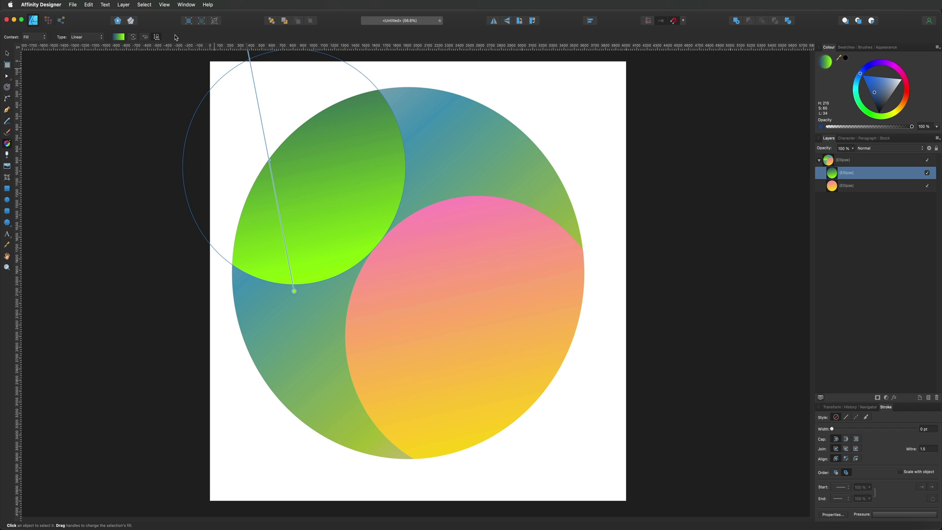
{"action": "left_click_drag", "start_coordinate": [294, 291], "coordinate": [363, 254]}
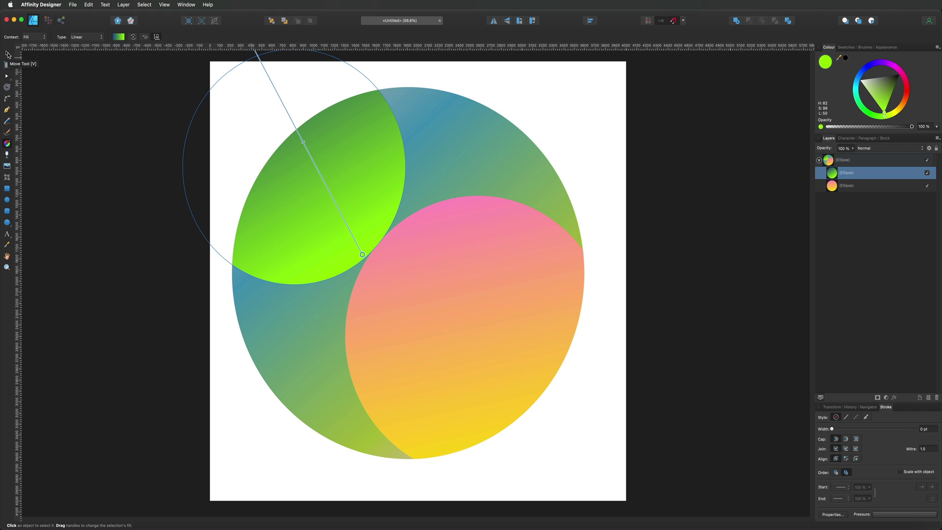
Step: Enlarge the green ellipse by about a third, position it over the left part of the large ellipse, and deselect it
{"action": "left_click", "coordinate": [8, 54]}
{"action": "left_click_drag", "start_coordinate": [340, 172], "coordinate": [347, 221]}
{"action": "left_click_drag", "start_coordinate": [412, 336], "coordinate": [454, 456]}
{"action": "left_click_drag", "start_coordinate": [411, 275], "coordinate": [381, 287]}
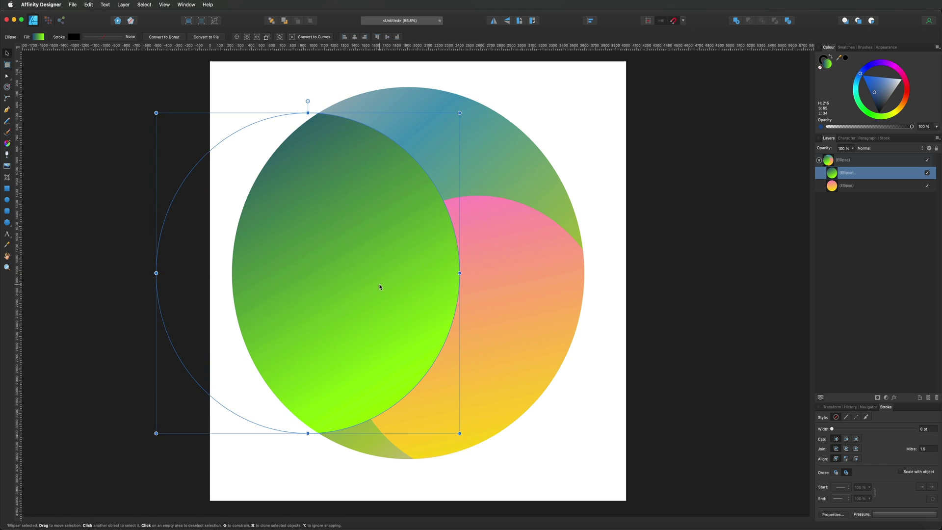
{"action": "left_click", "coordinate": [512, 98]}
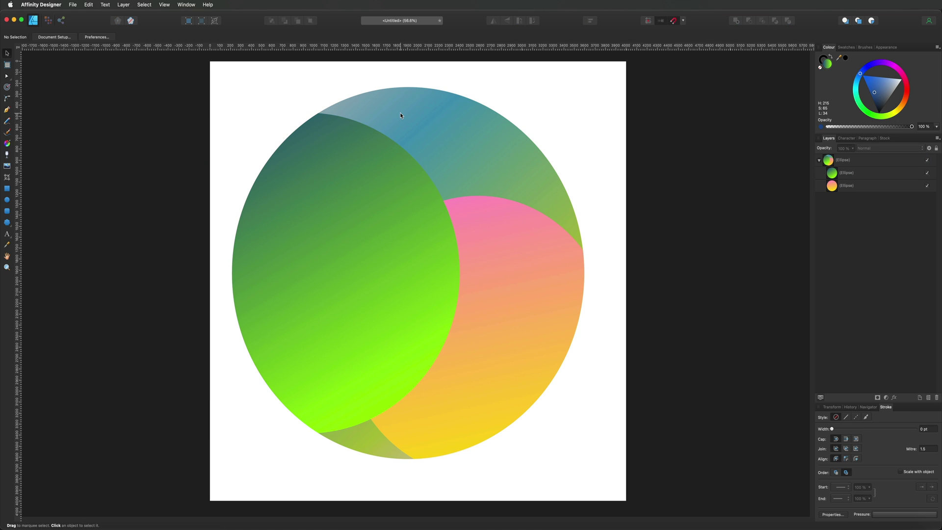
Step: Apply a Gaussian Blur layer effect with a 200 px radius to the green ellipse
{"action": "left_click", "coordinate": [853, 175]}
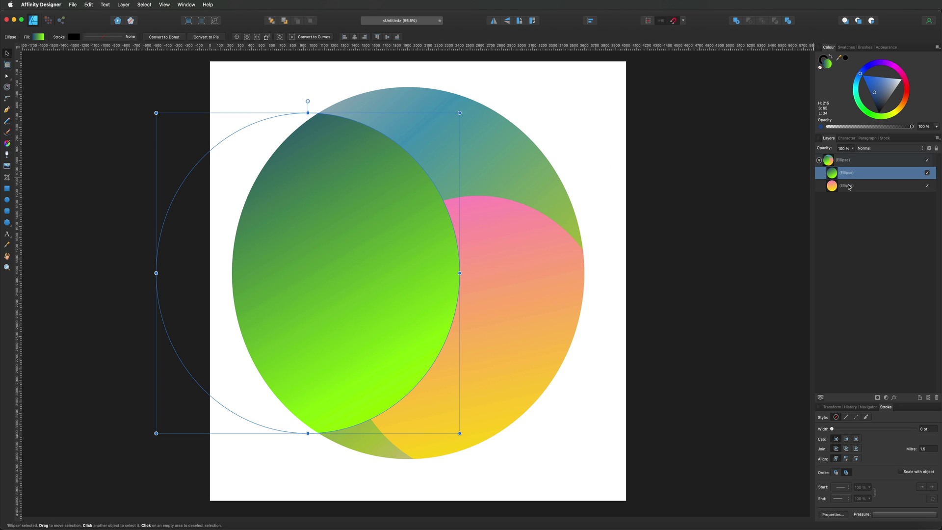
{"action": "left_click", "coordinate": [851, 181]}
{"action": "left_click", "coordinate": [849, 174]}
{"action": "left_click", "coordinate": [895, 399]}
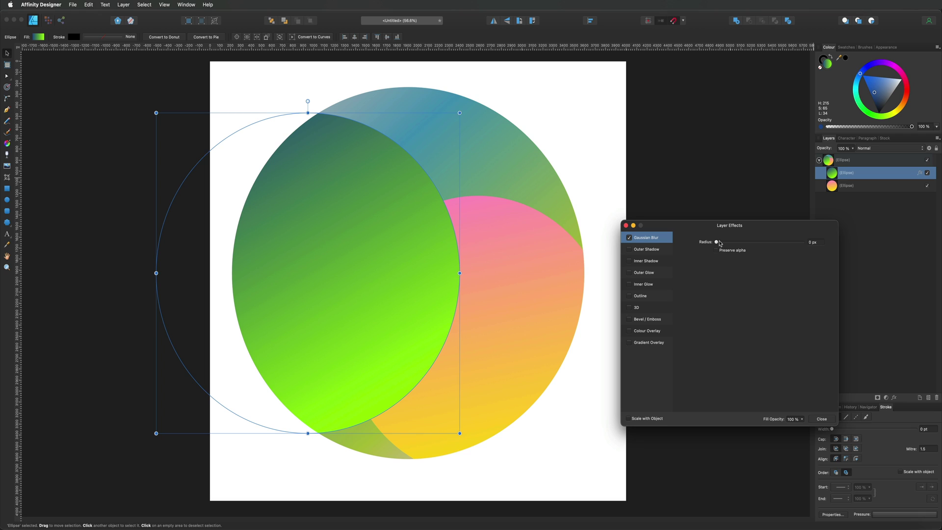
{"action": "mouse_move", "coordinate": [717, 243]}
{"action": "left_mouse_down"}
{"action": "mouse_move", "coordinate": [804, 249]}
{"action": "mouse_move", "coordinate": [705, 248]}
{"action": "left_mouse_up"}
{"action": "left_click_drag", "start_coordinate": [717, 243], "coordinate": [812, 246]}
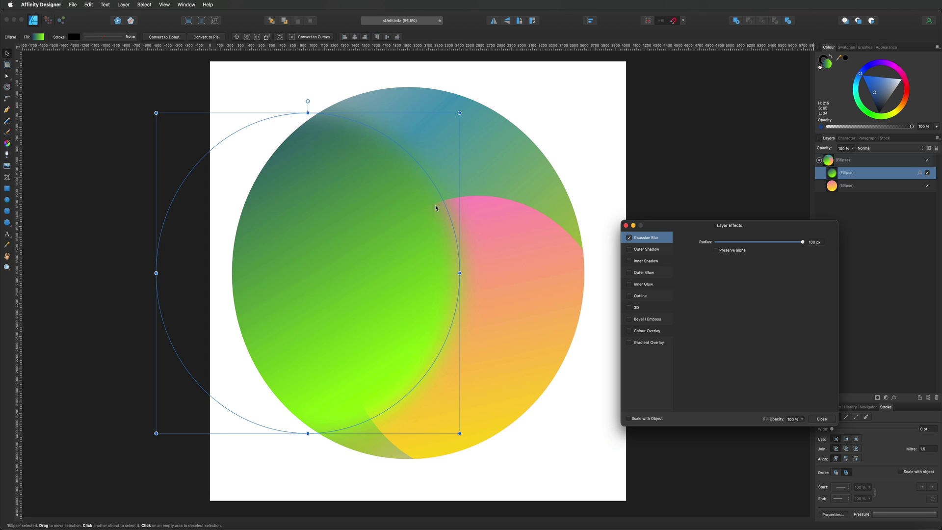
{"action": "left_click", "coordinate": [814, 243]}
{"action": "type", "text": "20"}
{"action": "key", "text": "Return"}
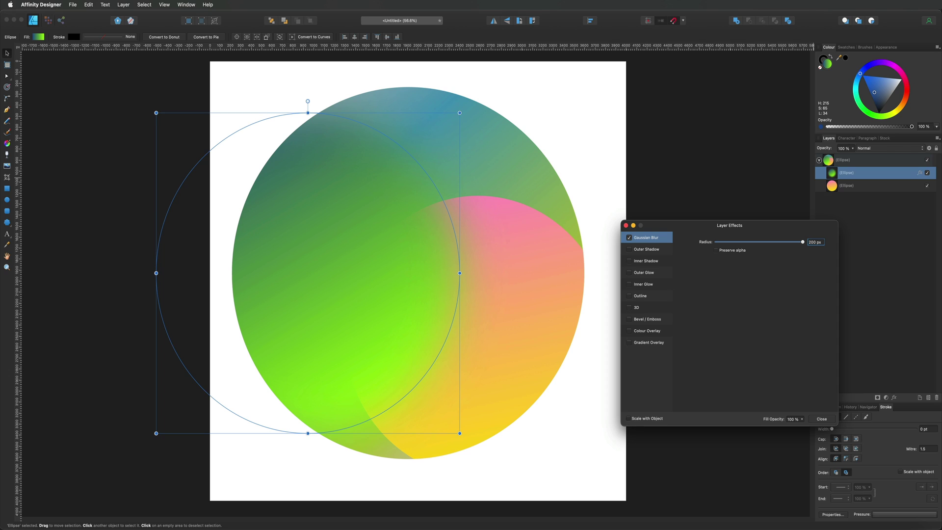
{"action": "left_click", "coordinate": [822, 419]}
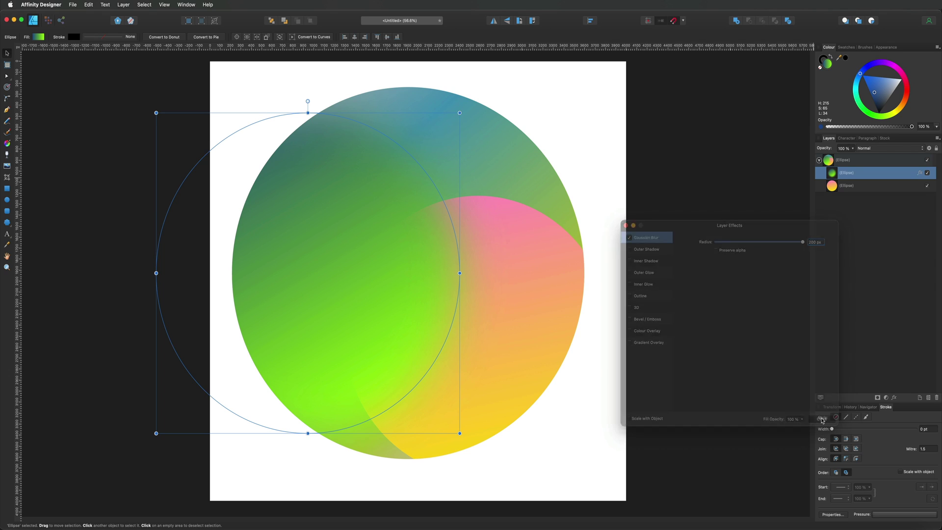
Step: Apply a 200 px Gaussian Blur layer effect to the pink-to-yellow ellipse, and select the green ellipse
{"action": "left_click", "coordinate": [853, 187]}
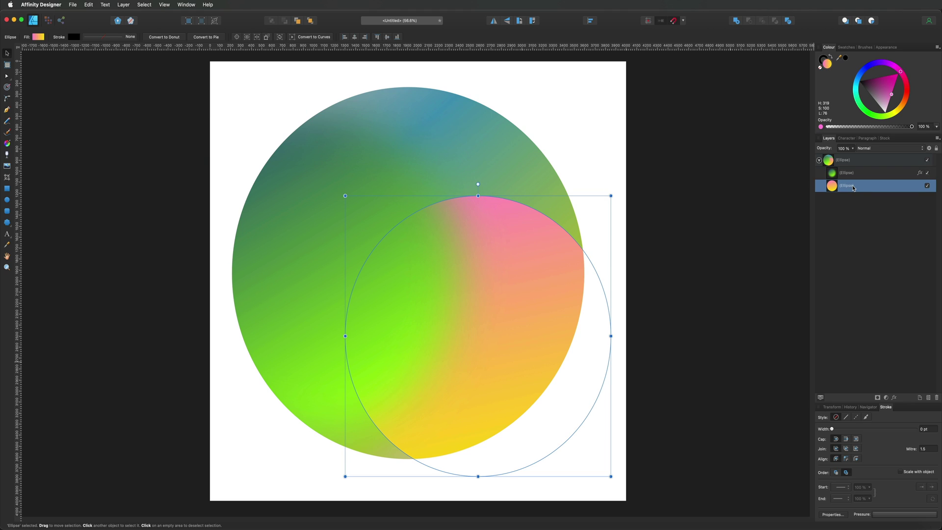
{"action": "left_click", "coordinate": [894, 398]}
{"action": "left_click", "coordinate": [630, 238]}
{"action": "left_click", "coordinate": [817, 242]}
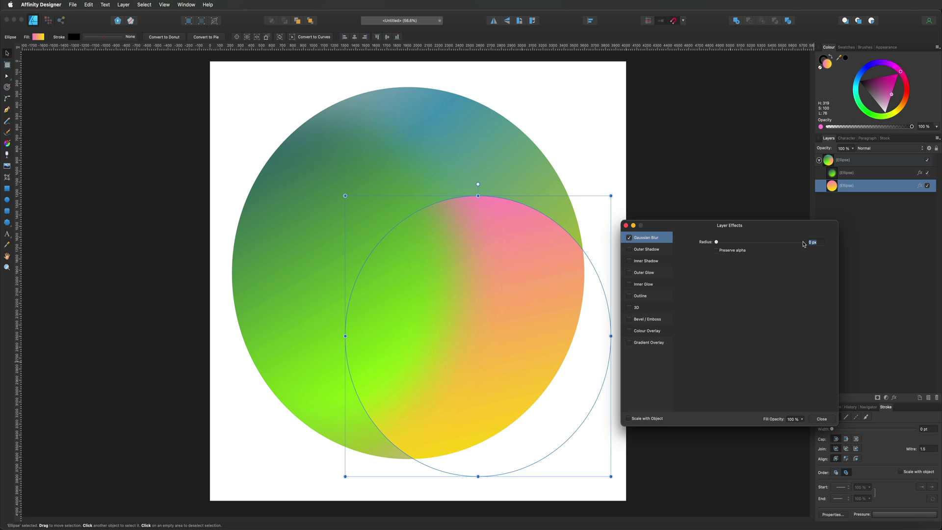
{"action": "key", "text": "Return"}
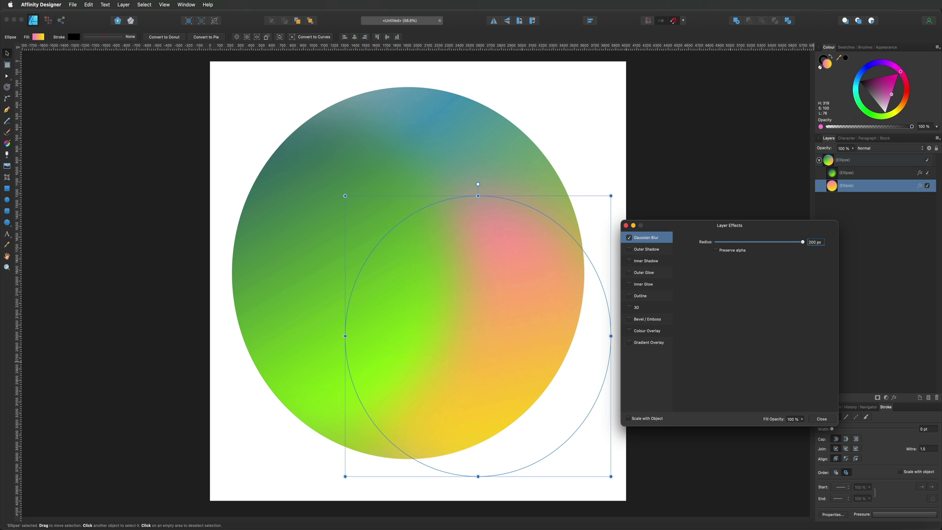
{"action": "left_click", "coordinate": [821, 419]}
{"action": "left_click", "coordinate": [714, 174]}
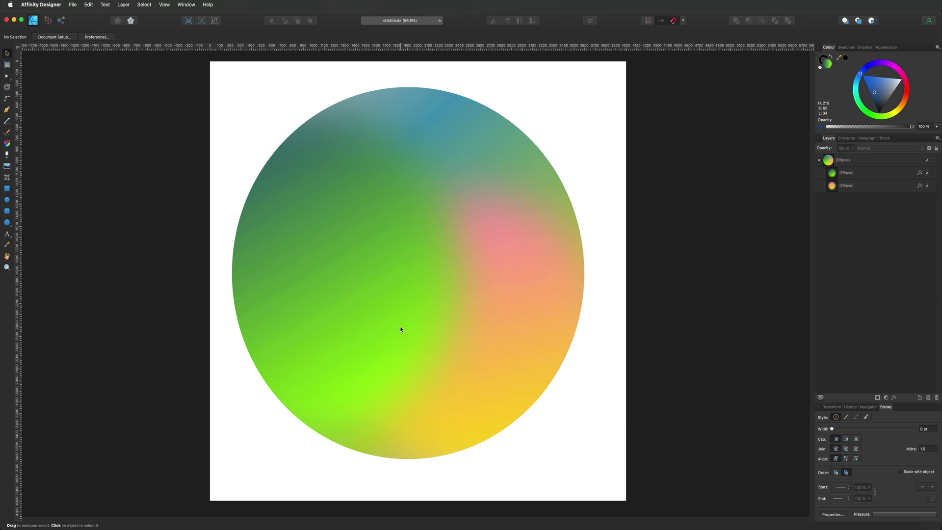
{"action": "left_click", "coordinate": [843, 174]}
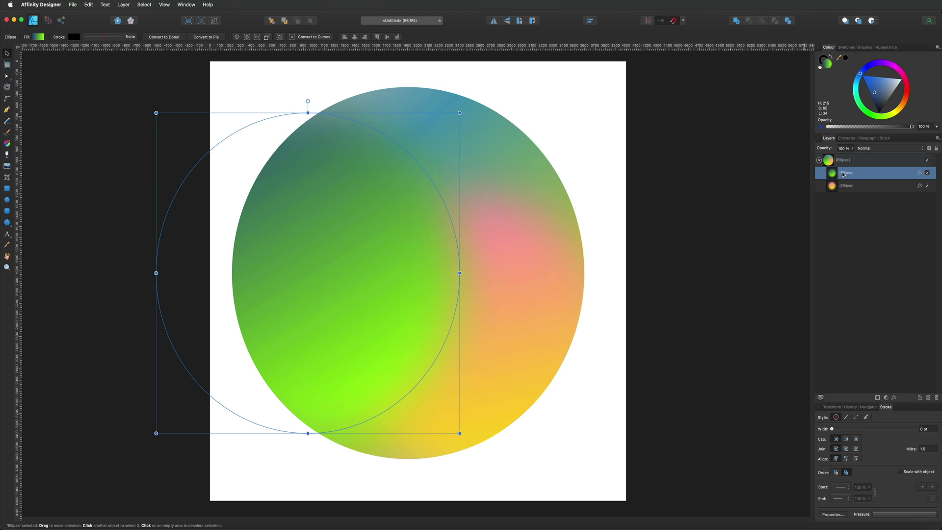
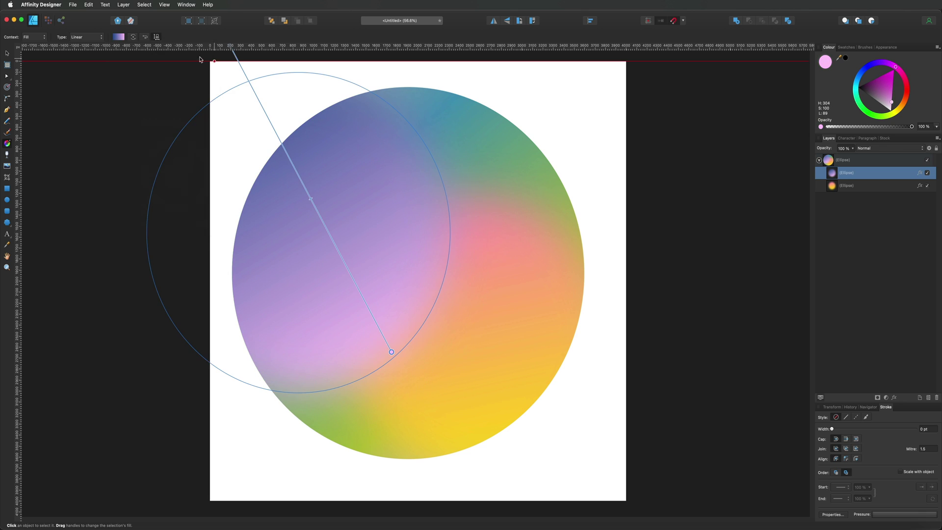
Step: Reangle the large parent ellipse's gradient to run almost vertically from just above its upper edge to just below its lower edge
{"action": "left_click", "coordinate": [855, 161]}
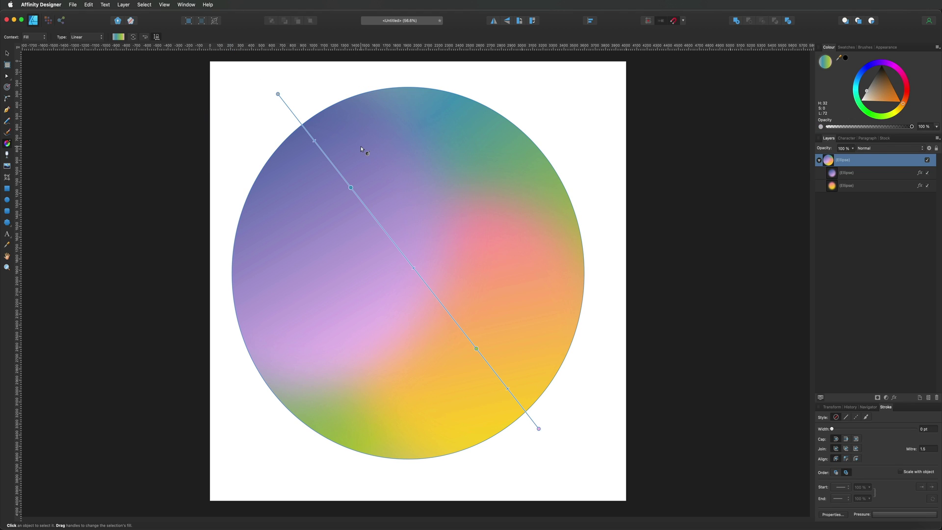
{"action": "left_click_drag", "start_coordinate": [539, 428], "coordinate": [387, 479]}
{"action": "left_click_drag", "start_coordinate": [277, 94], "coordinate": [421, 79]}
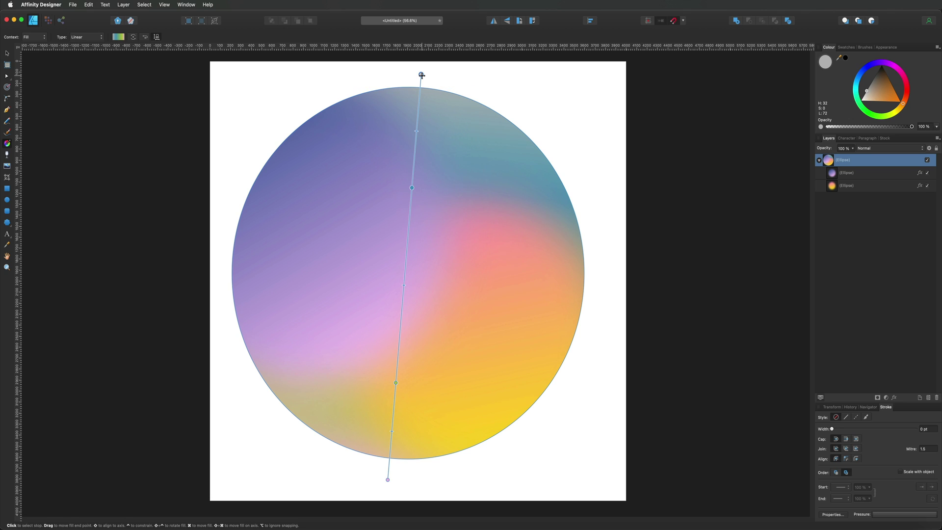
Step: Recolour the grey start stop of the large ellipse's gradient to dark magenta (H 314, S 100)
{"action": "left_click", "coordinate": [118, 37]}
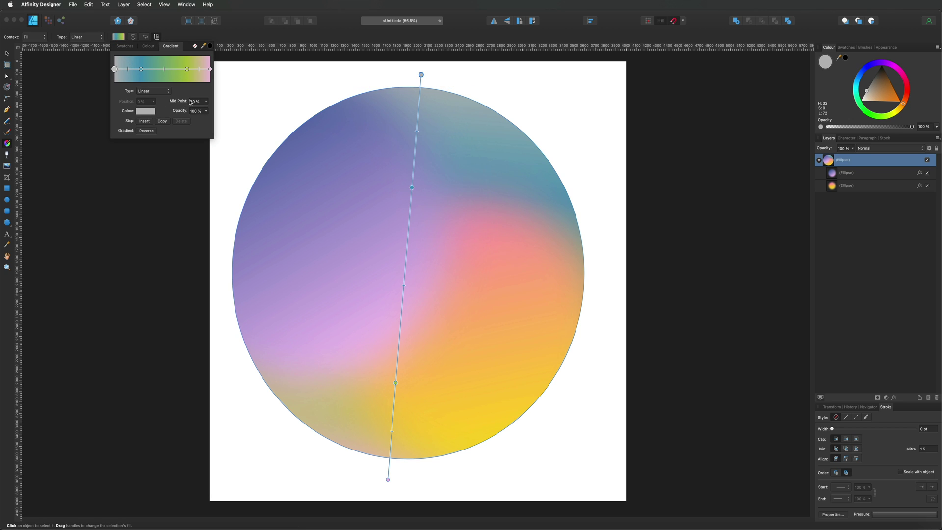
{"action": "left_click", "coordinate": [145, 111]}
{"action": "mouse_move", "coordinate": [190, 181]}
{"action": "left_mouse_down"}
{"action": "mouse_move", "coordinate": [177, 194]}
{"action": "mouse_move", "coordinate": [168, 176]}
{"action": "mouse_move", "coordinate": [185, 170]}
{"action": "mouse_move", "coordinate": [182, 162]}
{"action": "mouse_move", "coordinate": [199, 188]}
{"action": "mouse_move", "coordinate": [207, 143]}
{"action": "left_mouse_up"}
{"action": "left_click", "coordinate": [208, 166]}
{"action": "left_click", "coordinate": [239, 22]}
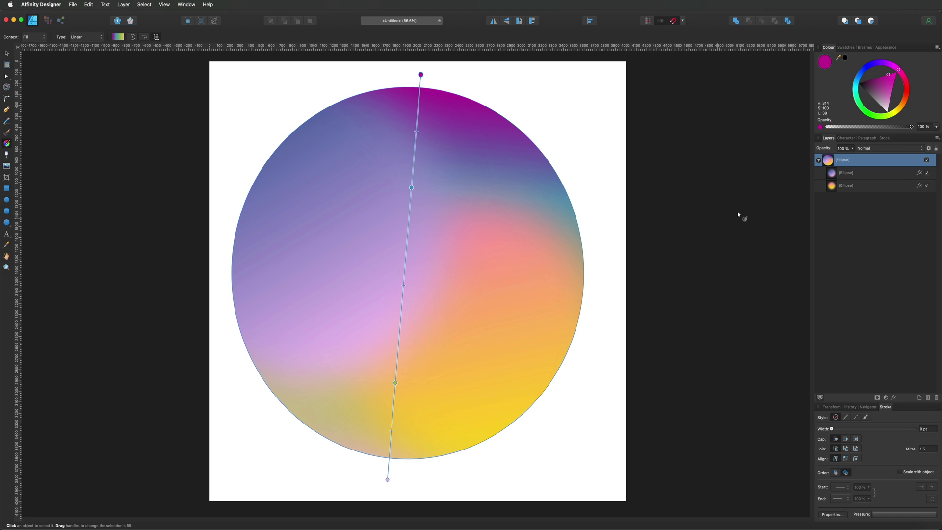
Step: Lower the start of the pink-to-yellow ellipse's gradient, recolour that stop blue (H 238, S 55, L 53), and deselect the ellipse
{"action": "left_click", "coordinate": [835, 186]}
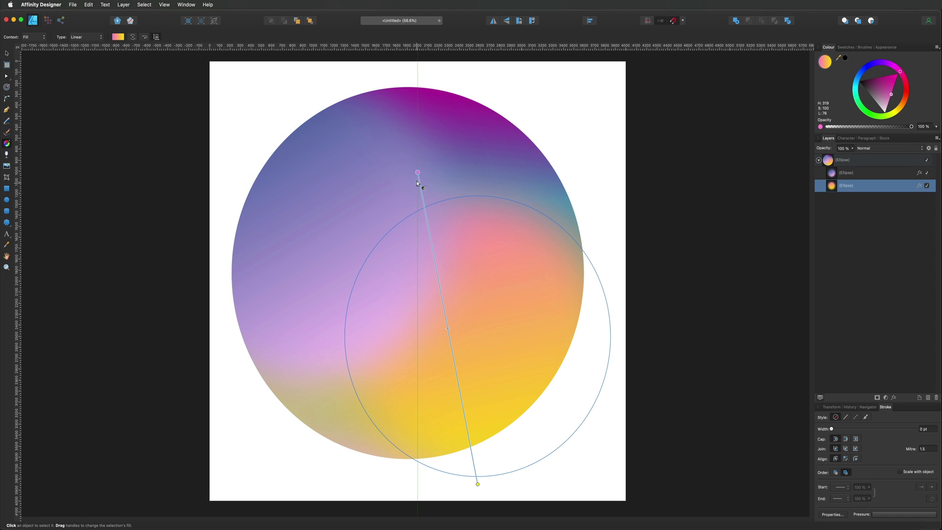
{"action": "left_click_drag", "start_coordinate": [418, 172], "coordinate": [417, 274]}
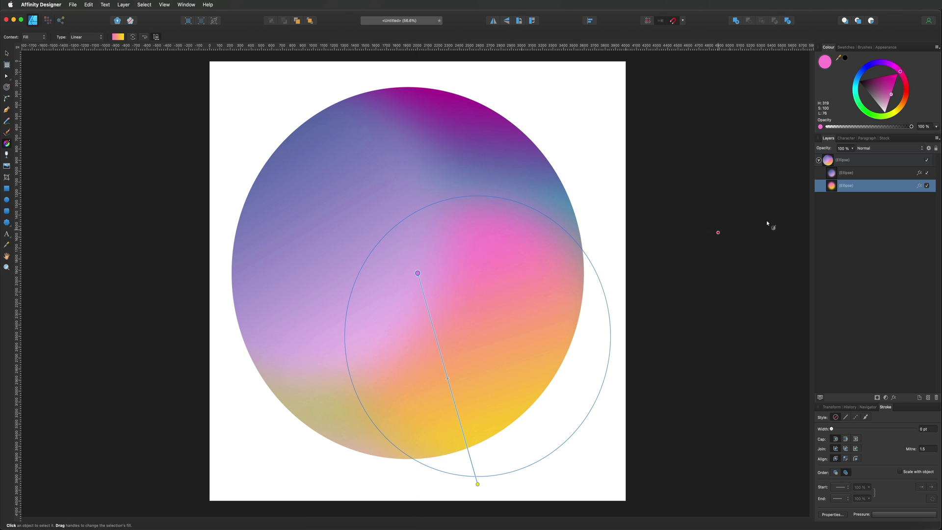
{"action": "left_click", "coordinate": [117, 37]}
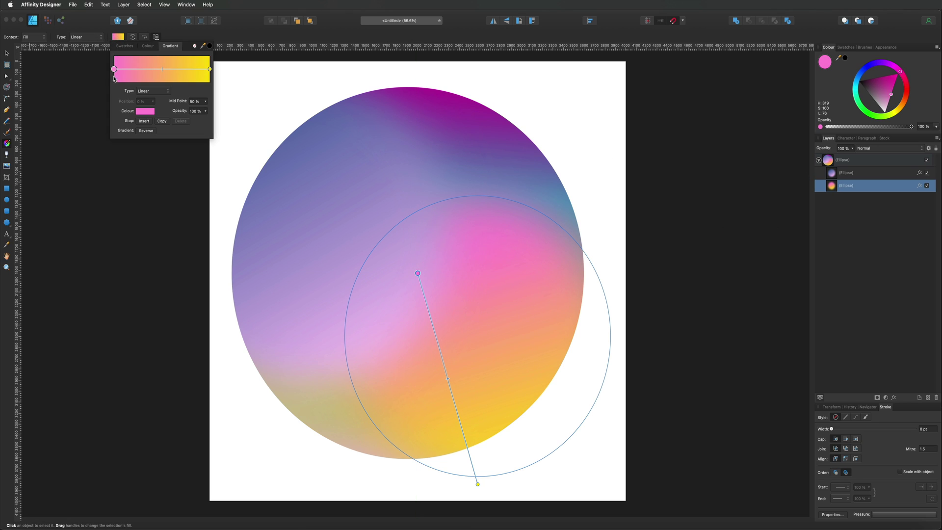
{"action": "left_click", "coordinate": [150, 114]}
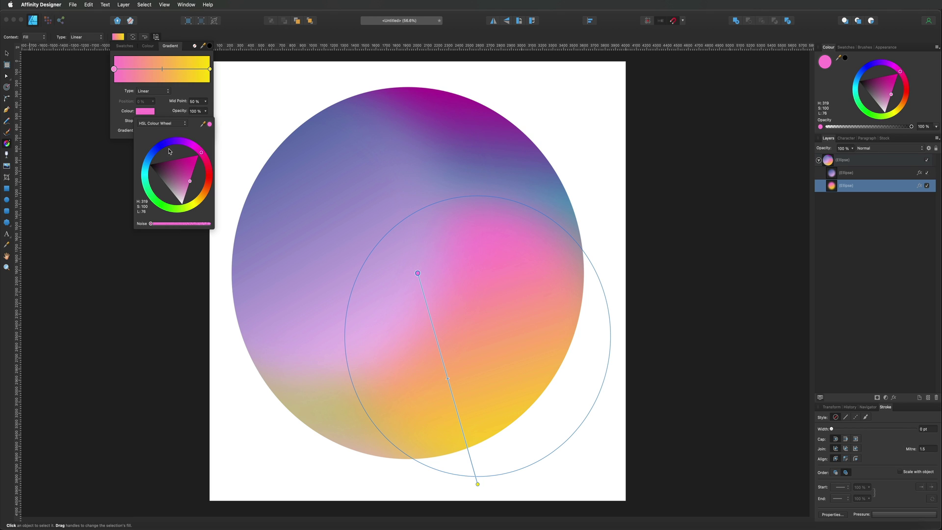
{"action": "left_click_drag", "start_coordinate": [190, 184], "coordinate": [184, 170]}
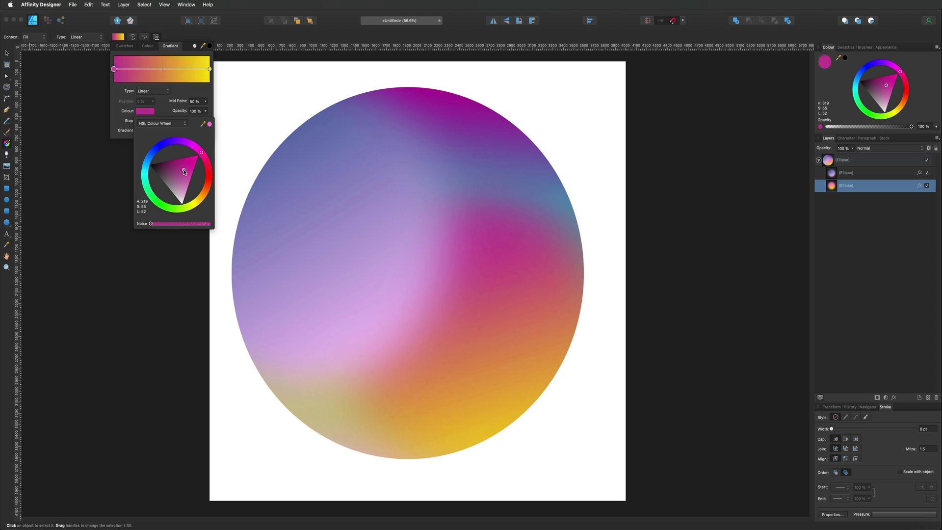
{"action": "left_click_drag", "start_coordinate": [201, 152], "coordinate": [138, 113]}
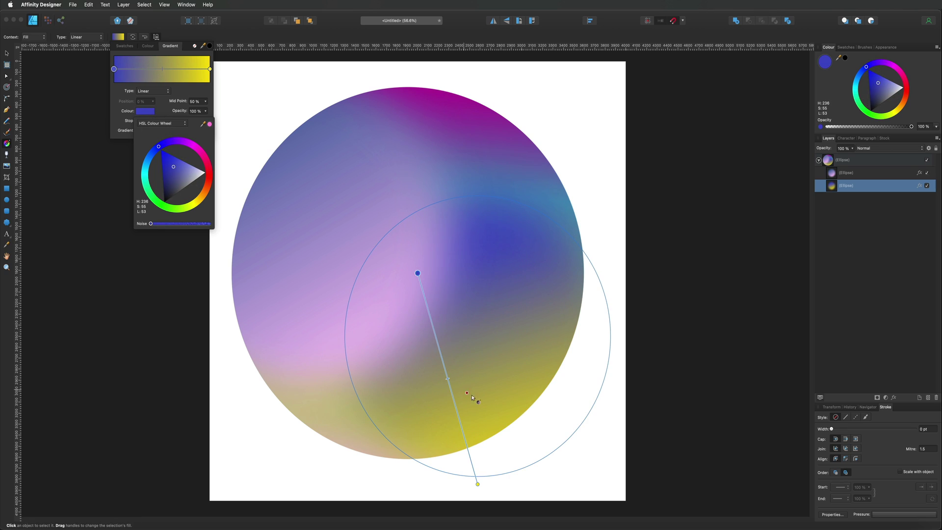
{"action": "left_click", "coordinate": [6, 53]}
{"action": "left_click", "coordinate": [47, 87]}
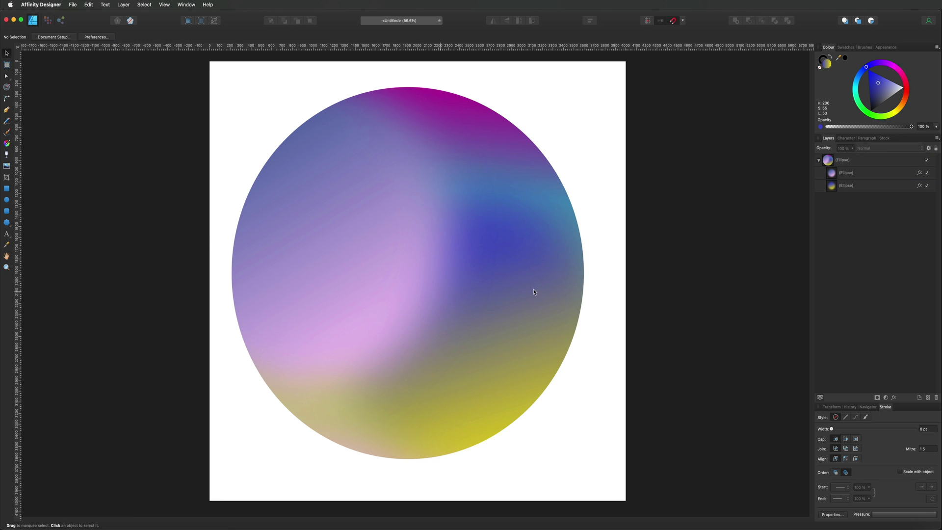
Step: Angle the blue-to-yellow ellipse's gradient further toward the lower right by moving its yellow end outward, and deselect it
{"action": "left_click", "coordinate": [843, 185]}
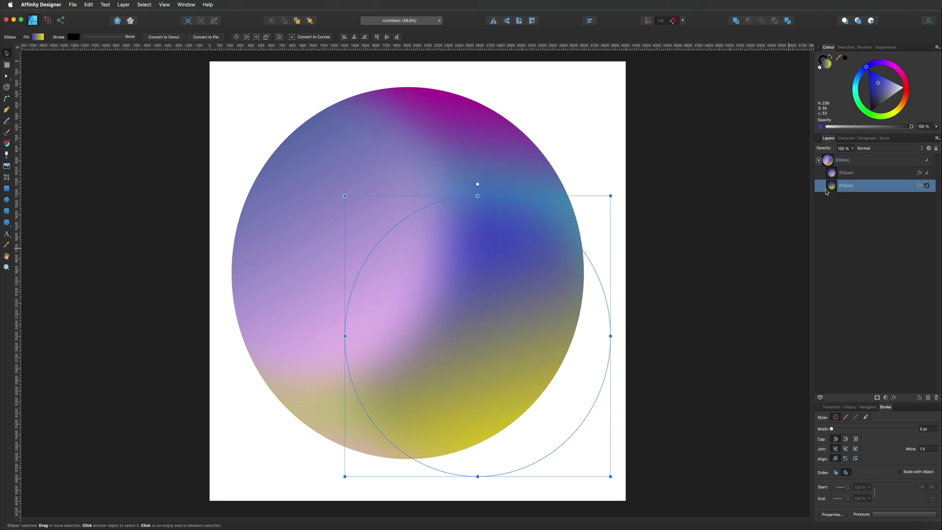
{"action": "left_click", "coordinate": [7, 143]}
{"action": "left_click_drag", "start_coordinate": [476, 483], "coordinate": [561, 509]}
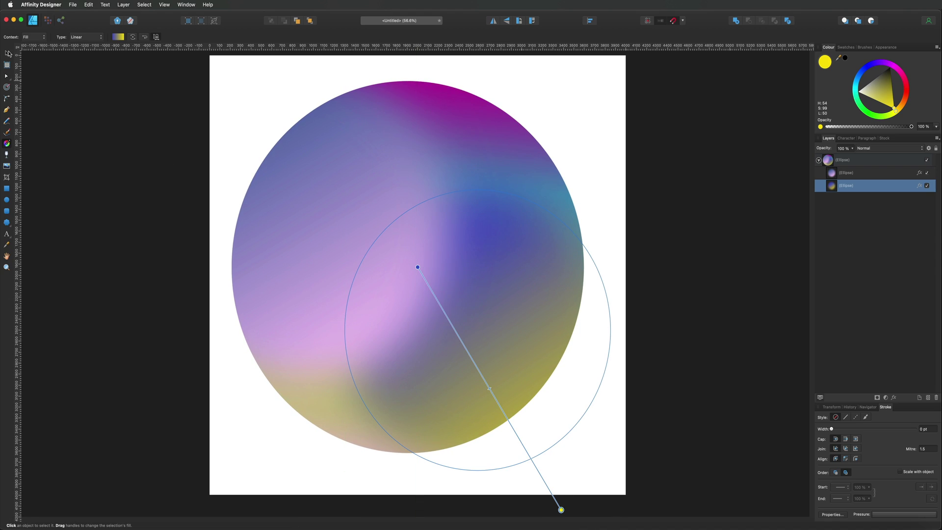
{"action": "left_click", "coordinate": [8, 53]}
{"action": "left_click", "coordinate": [129, 119]}
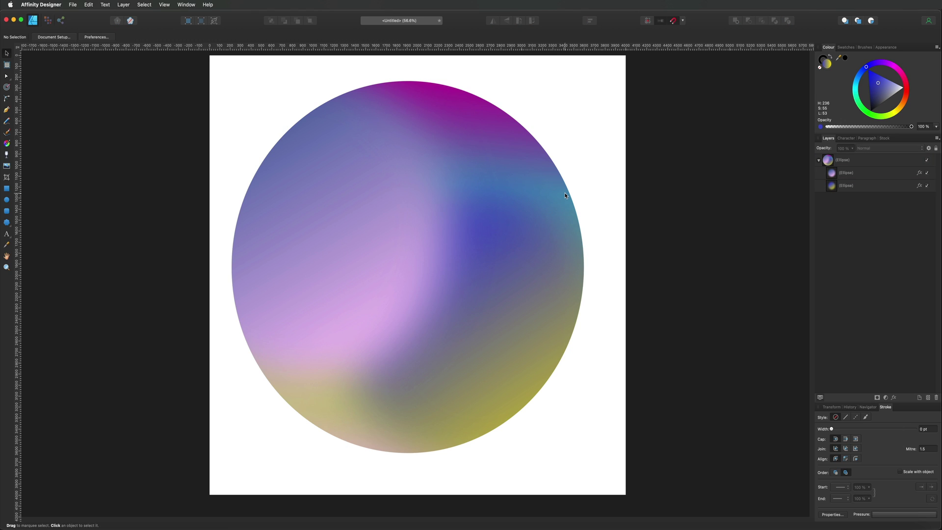
Step: Shift the blurred blue-to-pink ellipse slightly right and down inside the large ellipse, checking its effect by toggling its visibility
{"action": "left_click", "coordinate": [847, 174]}
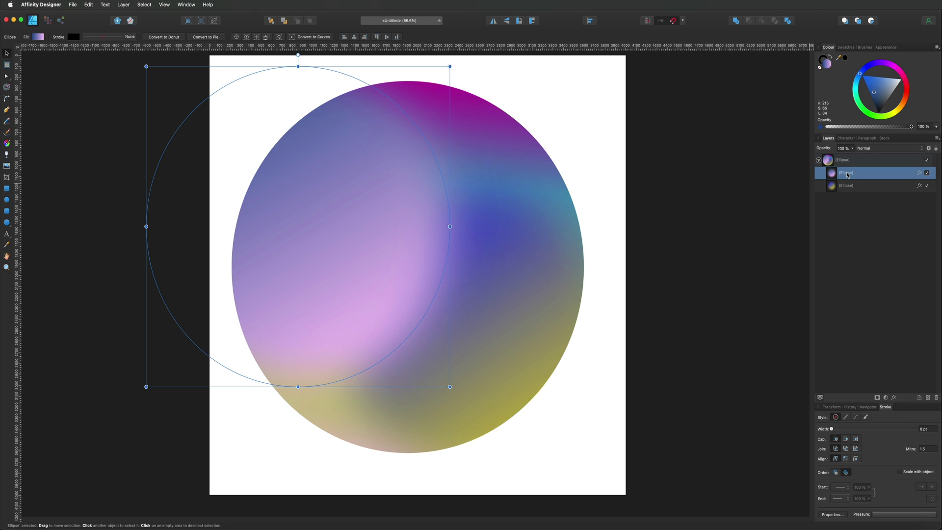
{"action": "left_click_drag", "start_coordinate": [330, 229], "coordinate": [353, 233]}
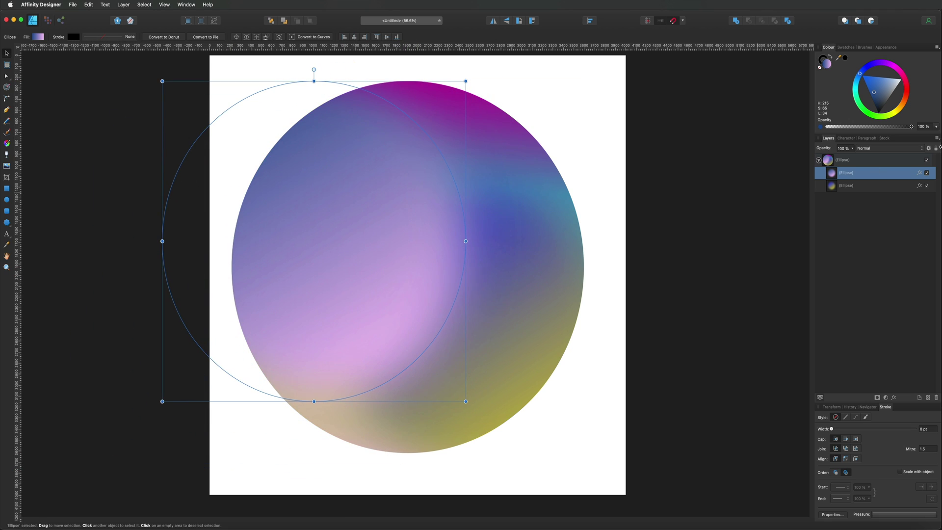
{"action": "left_click", "coordinate": [926, 173]}
{"action": "left_click", "coordinate": [927, 174]}
{"action": "mouse_move", "coordinate": [387, 218]}
{"action": "left_mouse_down"}
{"action": "mouse_move", "coordinate": [395, 244]}
{"action": "mouse_move", "coordinate": [385, 224]}
{"action": "left_mouse_up"}
Step: Set the blue-to-pink ellipse's Gaussian Blur radius to 150 px and deselect it
{"action": "left_click", "coordinate": [919, 174]}
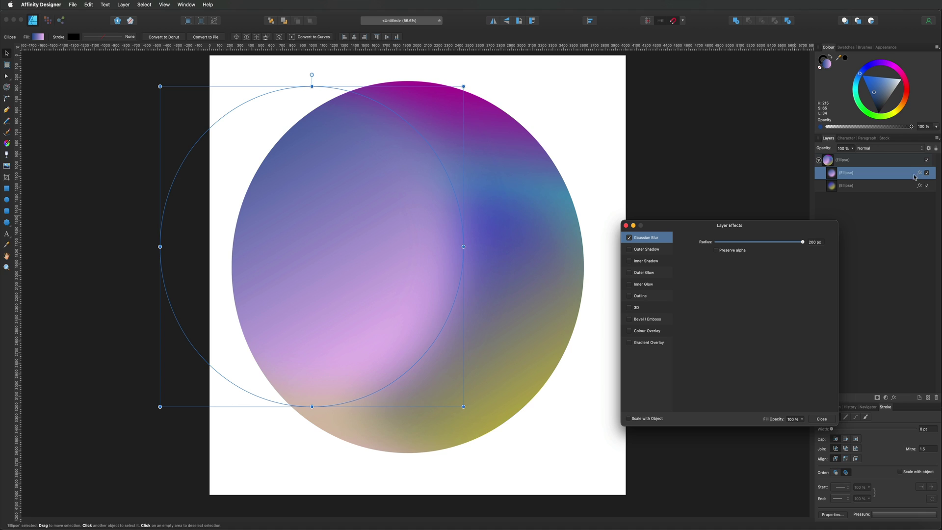
{"action": "mouse_move", "coordinate": [804, 244]}
{"action": "left_mouse_down"}
{"action": "mouse_move", "coordinate": [731, 243]}
{"action": "mouse_move", "coordinate": [803, 246]}
{"action": "left_mouse_up"}
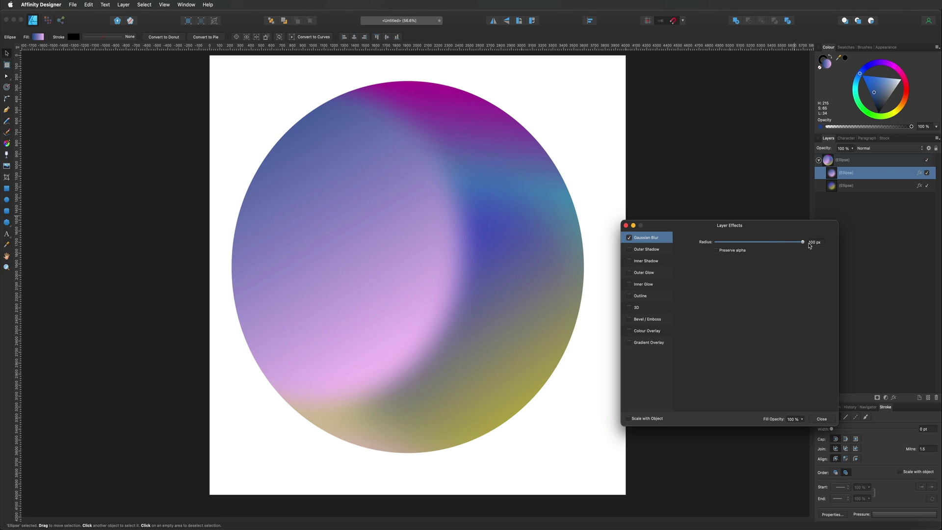
{"action": "left_click", "coordinate": [812, 243]}
{"action": "type", "text": "150"}
{"action": "key", "text": "Return"}
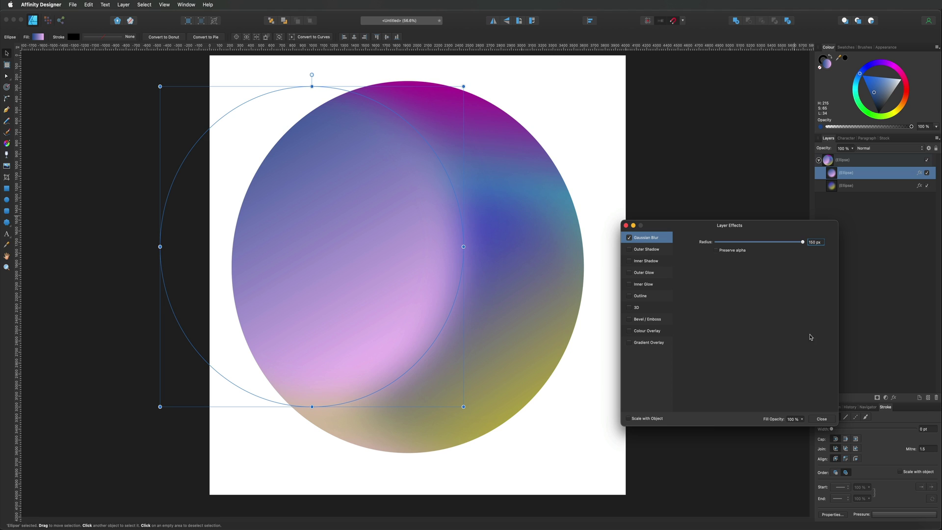
{"action": "left_click", "coordinate": [821, 419]}
{"action": "left_click", "coordinate": [694, 184]}
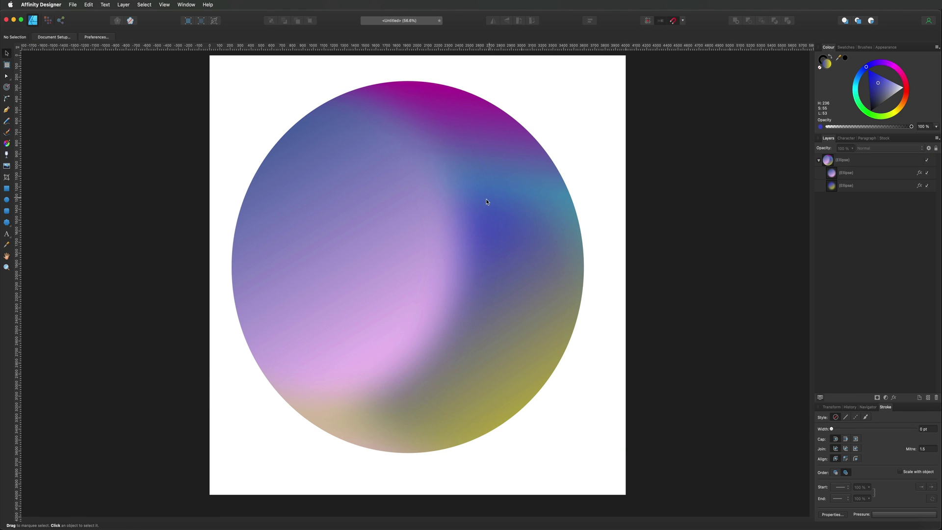
Step: Scale the large ellipse with its nested ellipses to about half size and place it in the lower middle of the artboard
{"action": "left_click_drag", "start_coordinate": [373, 222], "coordinate": [408, 209]}
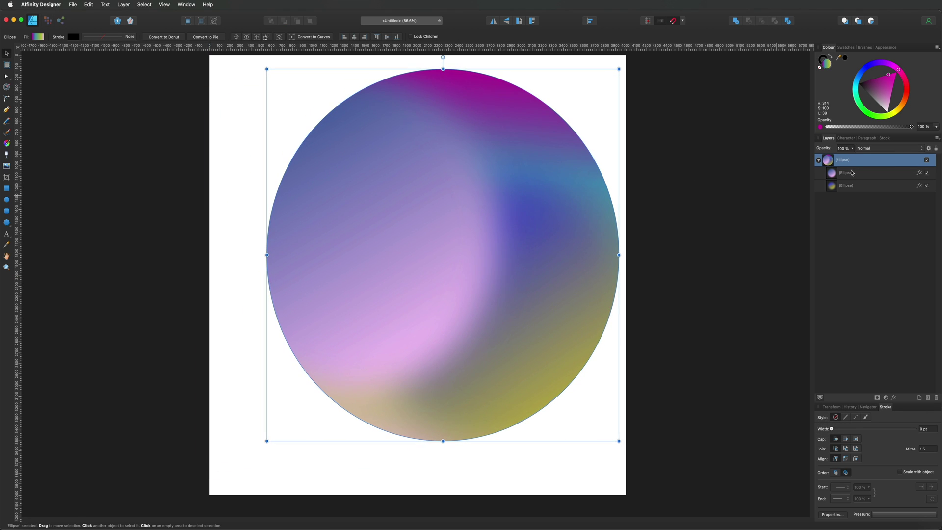
{"action": "left_click", "coordinate": [818, 161]}
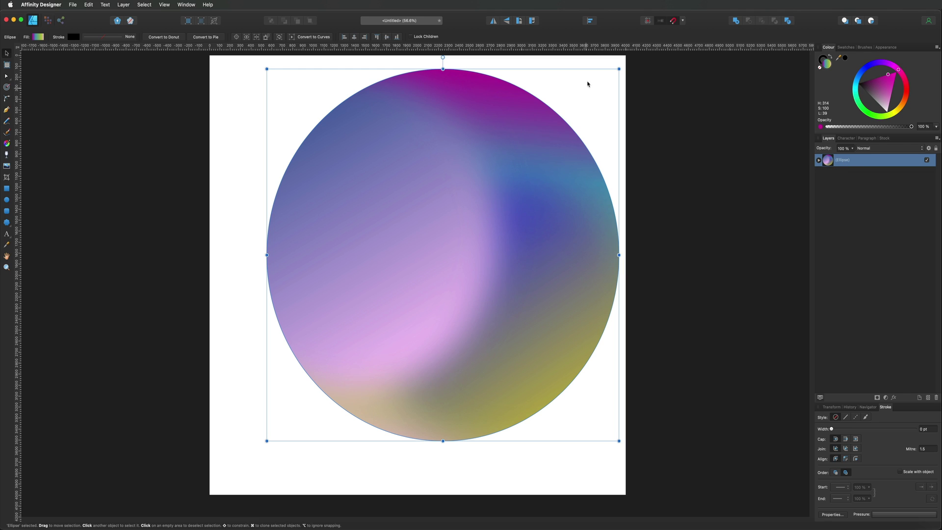
{"action": "left_click_drag", "start_coordinate": [619, 68], "coordinate": [443, 255]}
{"action": "left_click_drag", "start_coordinate": [379, 326], "coordinate": [469, 346]}
{"action": "left_click", "coordinate": [479, 197]}
{"action": "key", "text": "super+z"}
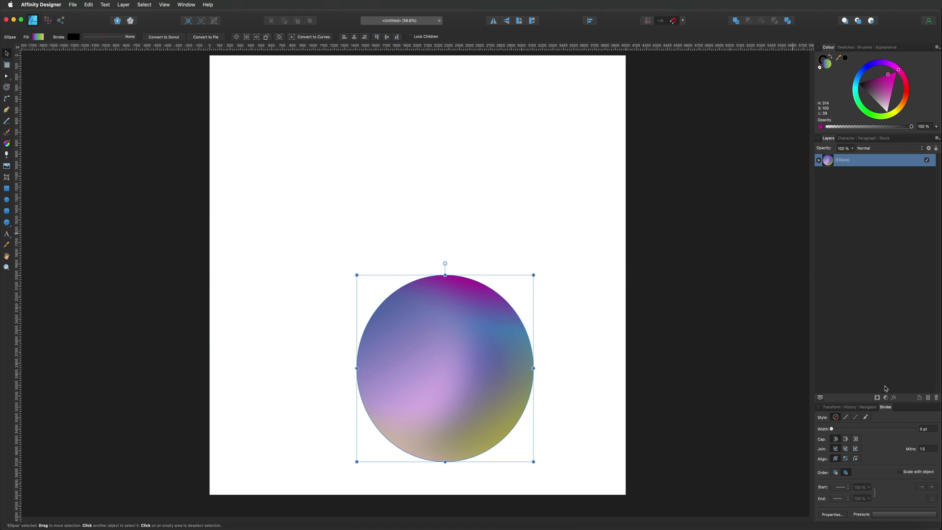
Step: Add an Outer Shadow layer effect with a 15 px radius and 15 px offset to the parent ellipse
{"action": "left_click", "coordinate": [893, 398]}
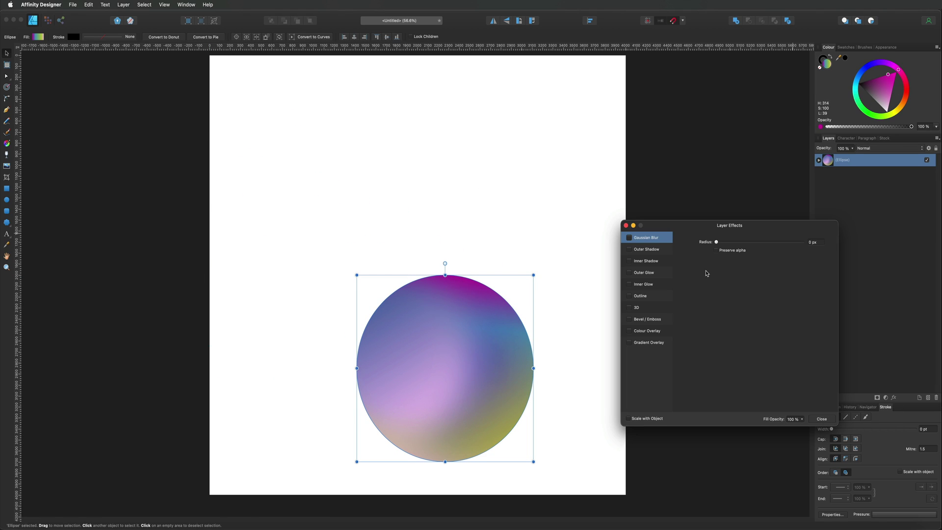
{"action": "left_click", "coordinate": [628, 249]}
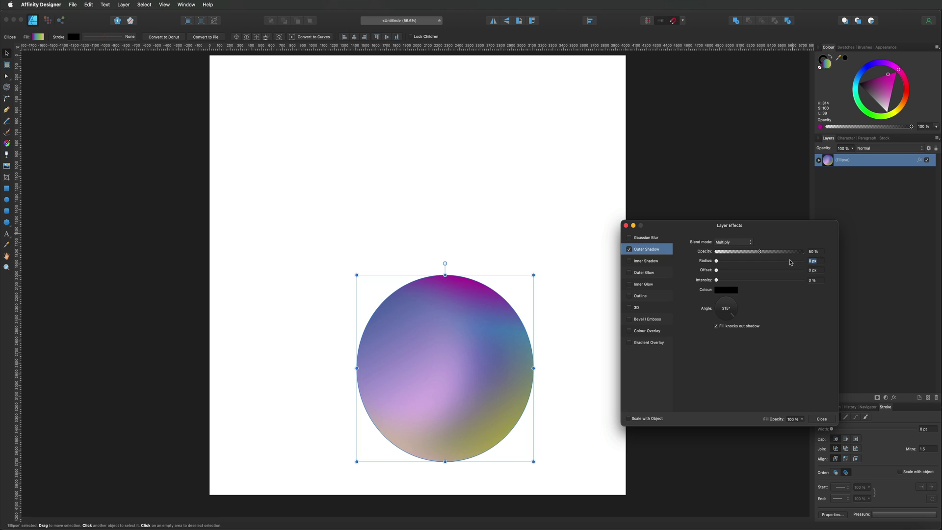
{"action": "type", "text": "15"}
{"action": "left_click", "coordinate": [818, 270]}
{"action": "type", "text": "15"}
{"action": "key", "text": "Return"}
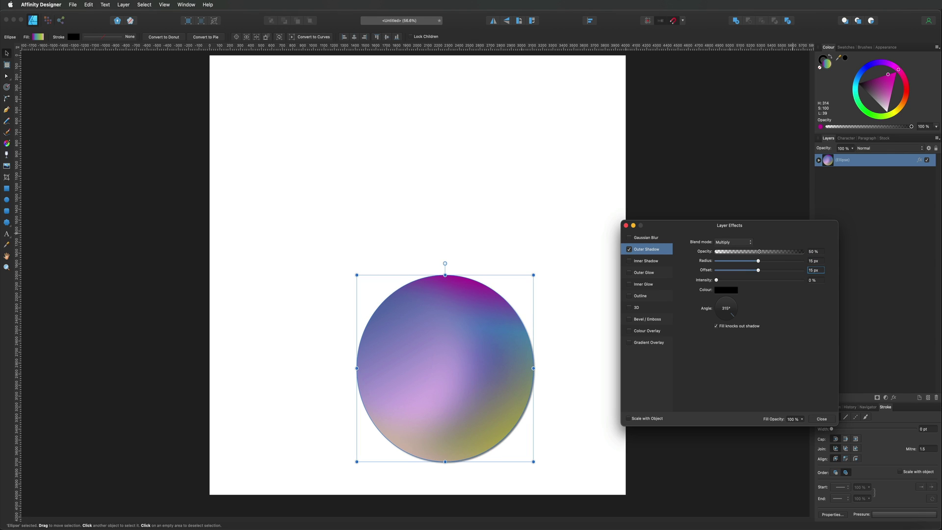
{"action": "left_click", "coordinate": [815, 419]}
{"action": "left_click", "coordinate": [621, 333]}
Step: Move the shadowed ellipse up and left and enlarge it until it fills most of the artboard
{"action": "left_click_drag", "start_coordinate": [440, 345], "coordinate": [387, 231]}
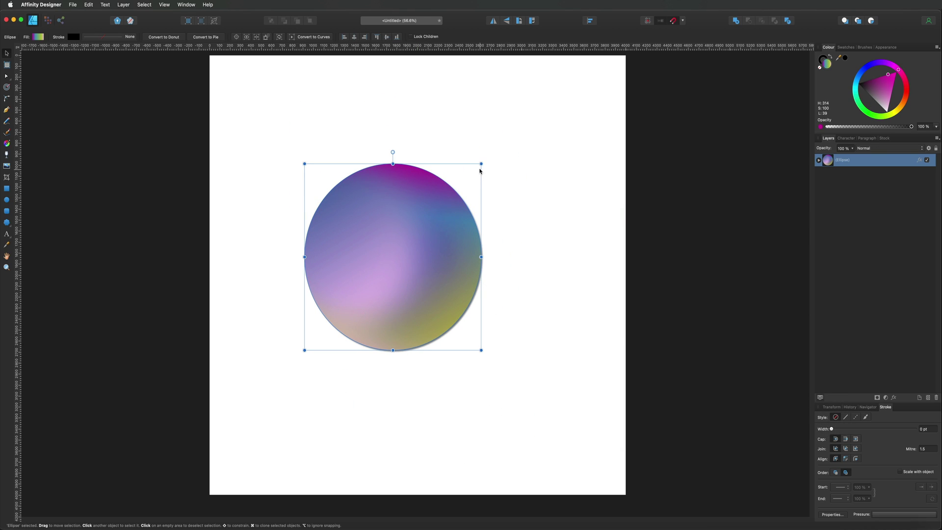
{"action": "left_click_drag", "start_coordinate": [481, 163], "coordinate": [576, 99]}
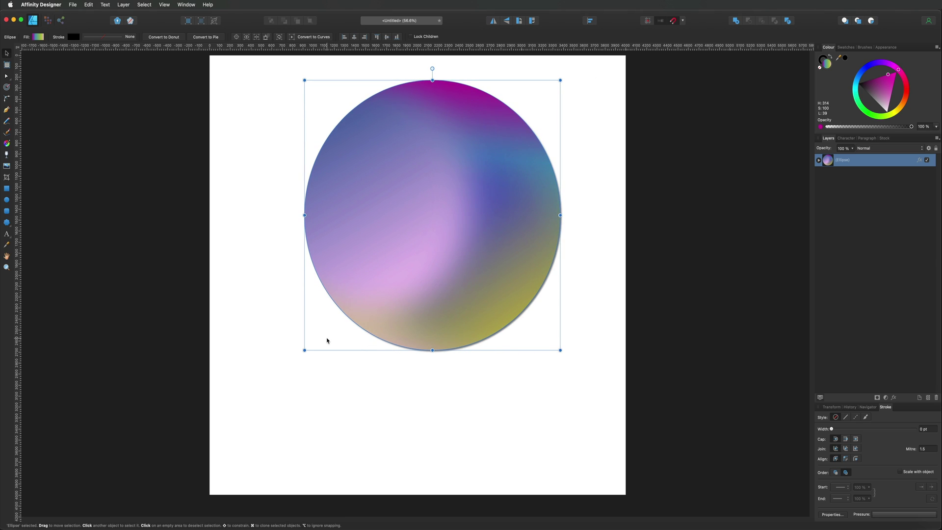
{"action": "left_click_drag", "start_coordinate": [302, 350], "coordinate": [227, 432]}
Step: Reposition the nested blue-to-pink ellipse so it covers the lower-left part of the parent ellipse
{"action": "left_click", "coordinate": [818, 160]}
{"action": "left_click", "coordinate": [855, 172]}
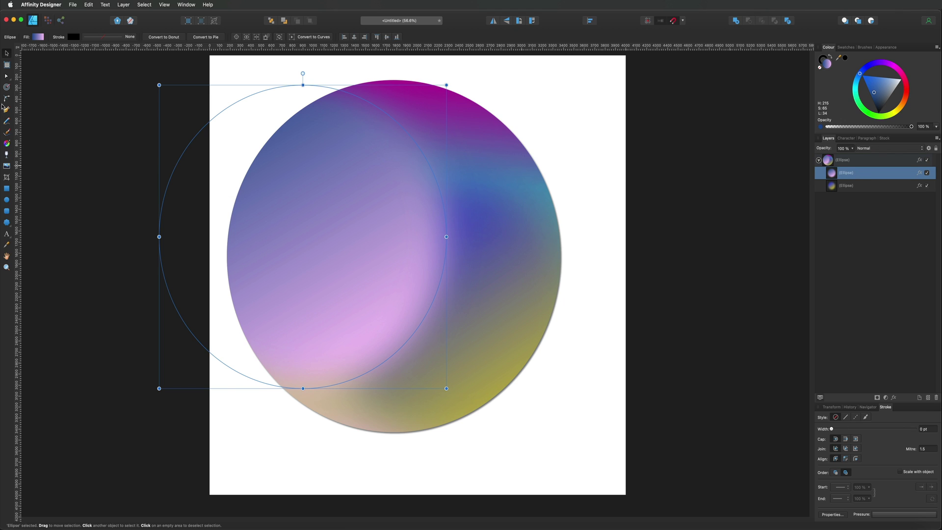
{"action": "left_click_drag", "start_coordinate": [298, 225], "coordinate": [285, 370]}
{"action": "left_click_drag", "start_coordinate": [304, 327], "coordinate": [348, 322]}
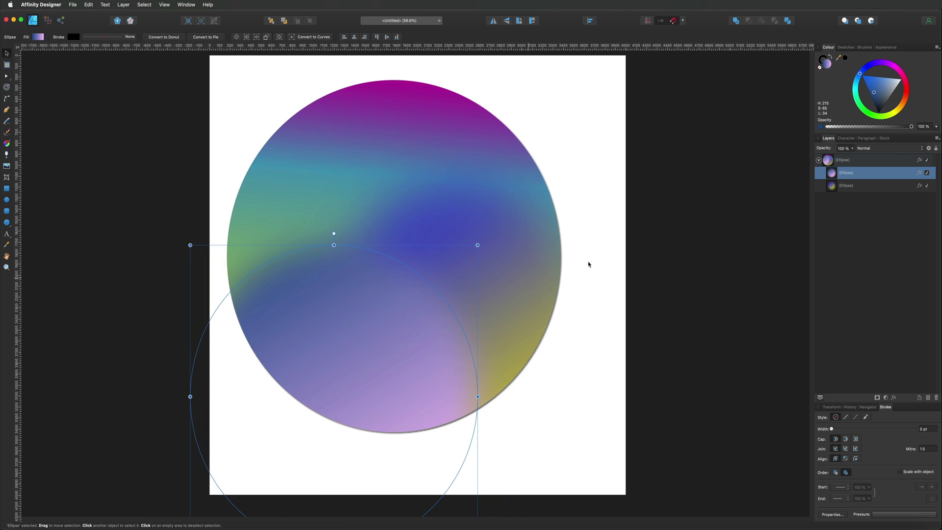
Step: Move the nested blue-to-yellow ellipse toward the upper right of the parent ellipse and deselect it
{"action": "left_click", "coordinate": [851, 187]}
{"action": "left_click_drag", "start_coordinate": [546, 296], "coordinate": [616, 193]}
{"action": "left_click", "coordinate": [701, 185]}
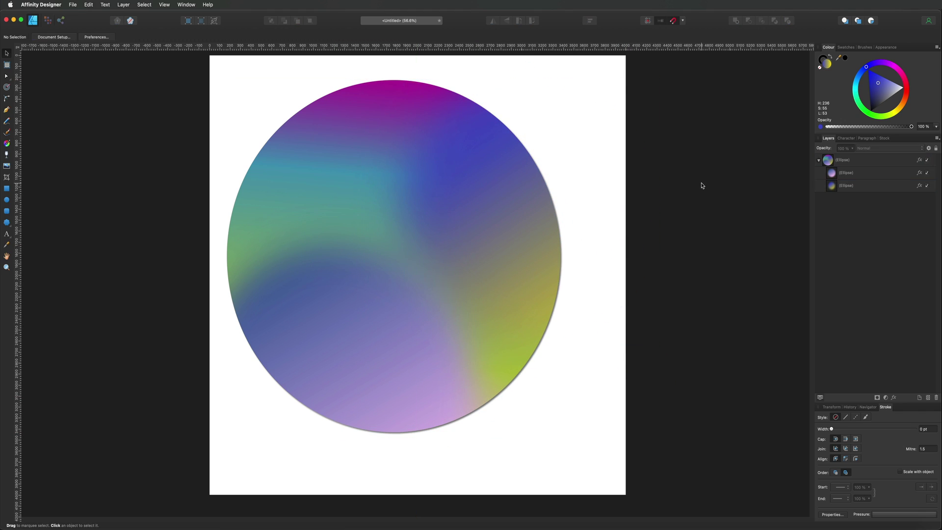